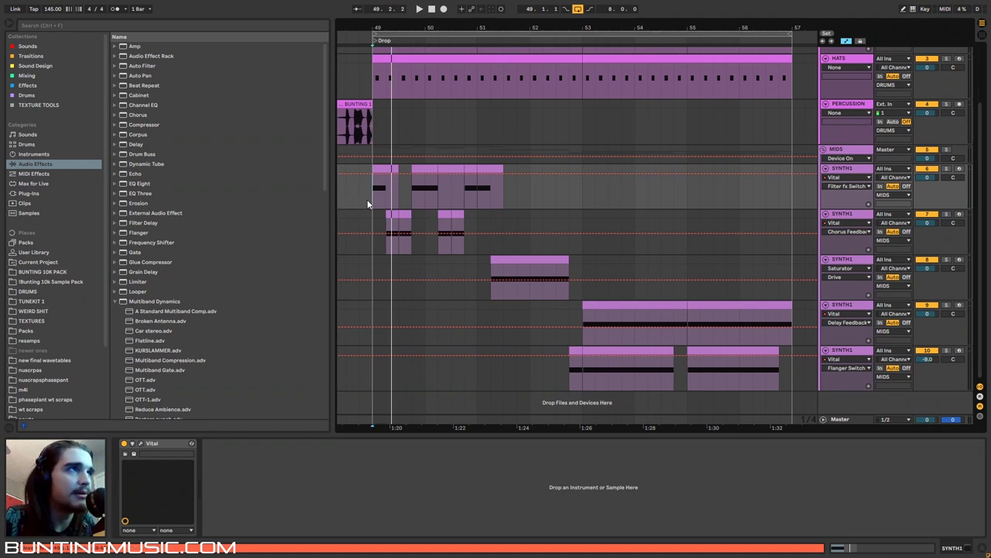
# Step: Play back the drop and inspect the devices on the lower three SYNTH1 tracks
pyautogui.press('space')
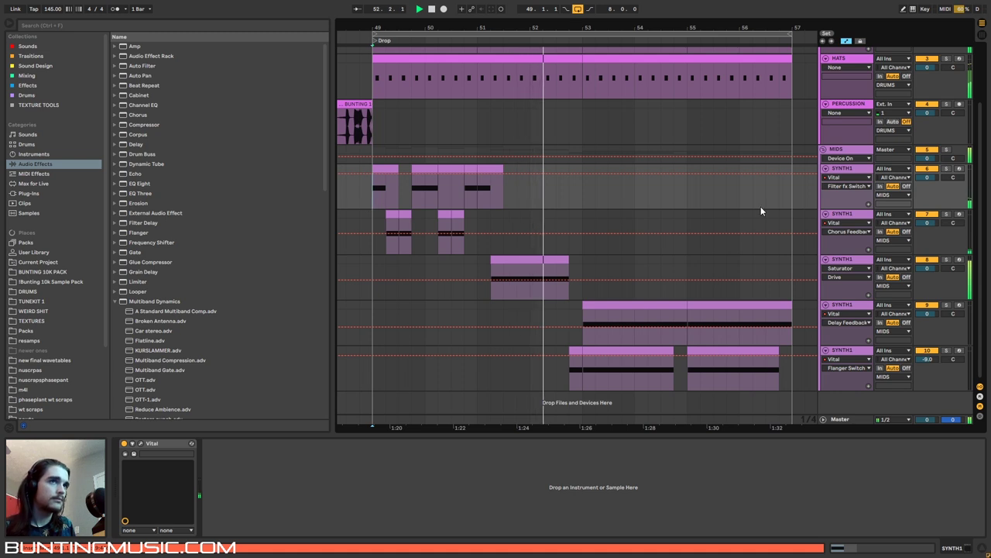
pyautogui.click(709, 291)
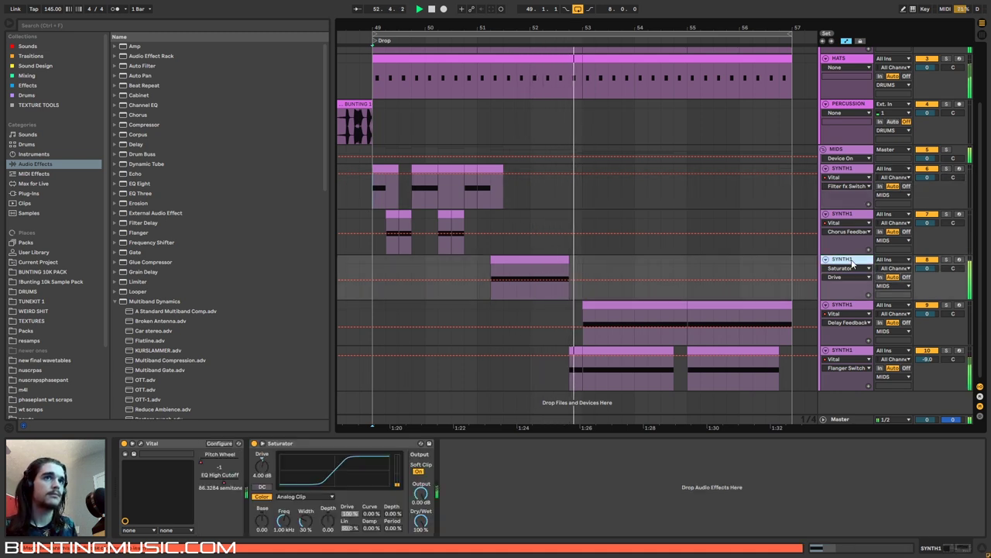
pyautogui.click(839, 309)
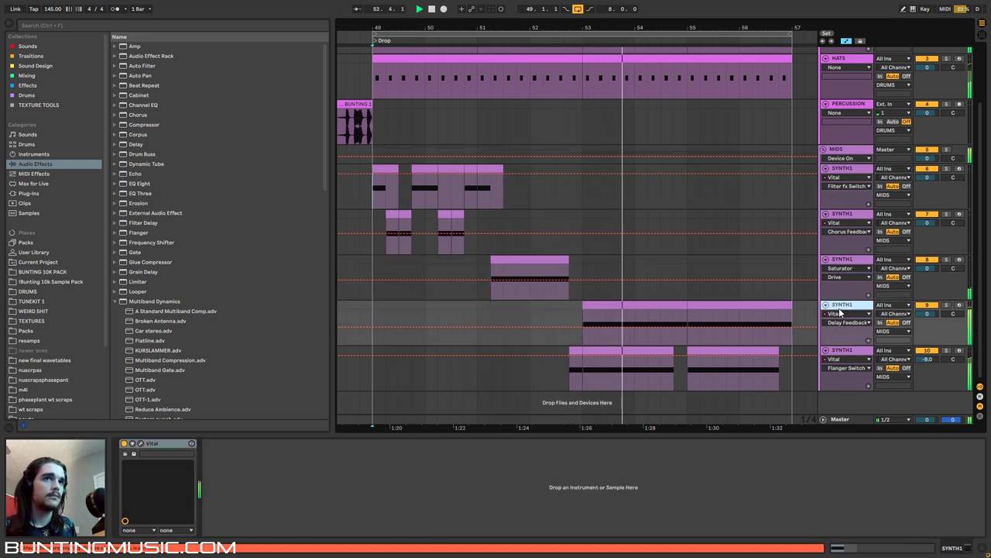
pyautogui.click(824, 364)
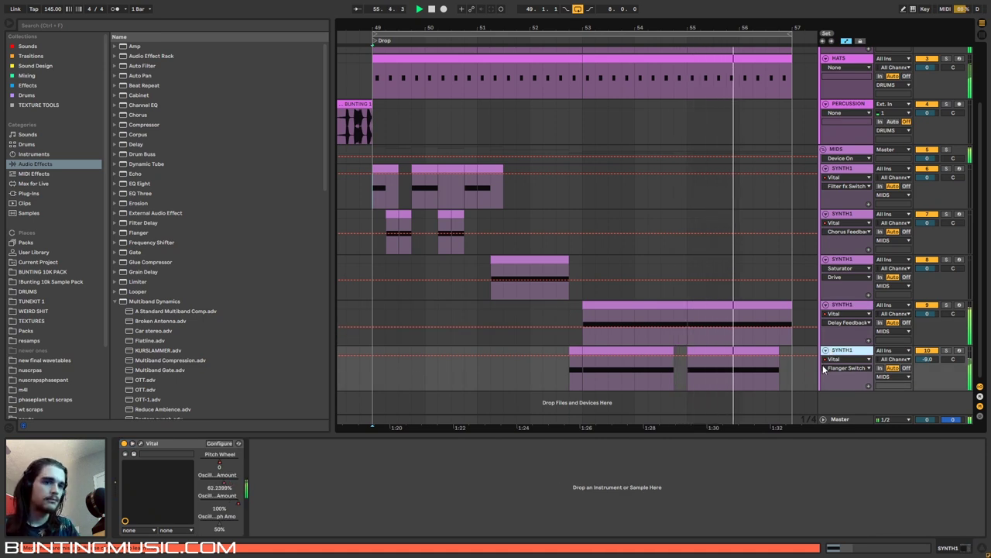
pyautogui.press('space')
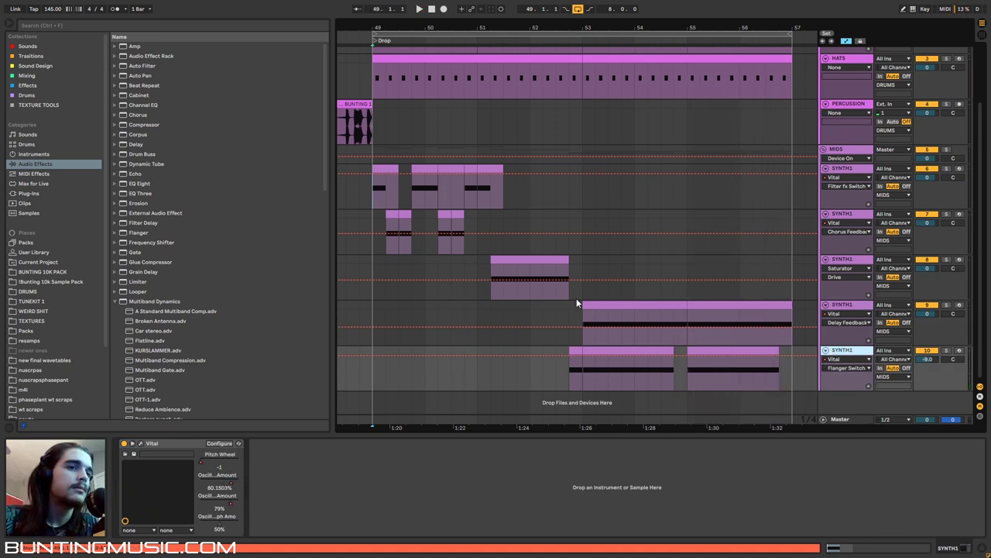
pyautogui.moveTo(791, 361); pyautogui.dragTo(706, 325)
pyautogui.click(374, 188)
pyautogui.click(714, 327)
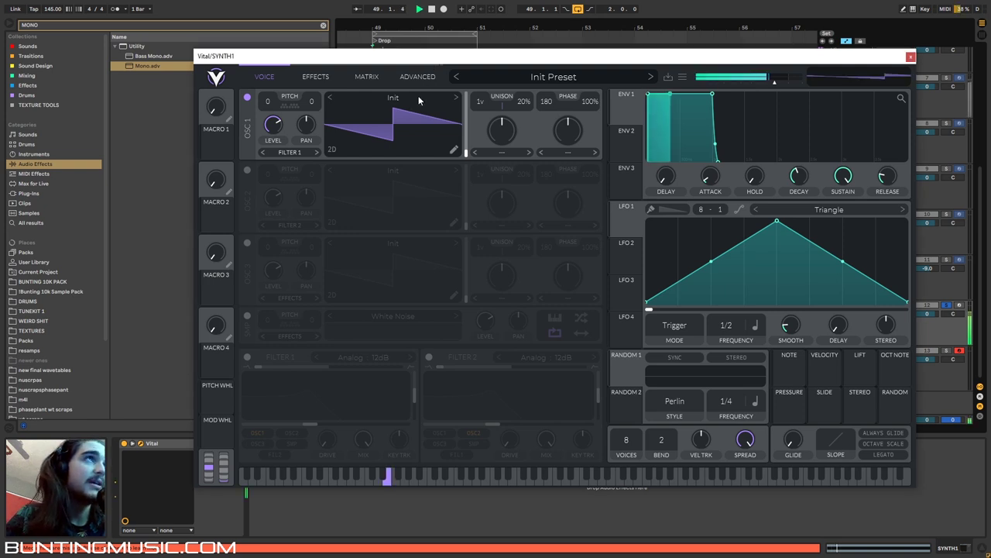
# Step: Load the factory Basic Shapes wavetable into oscillator 1 of Vital and close the wavetable browser
pyautogui.click(411, 97)
pyautogui.click(674, 119)
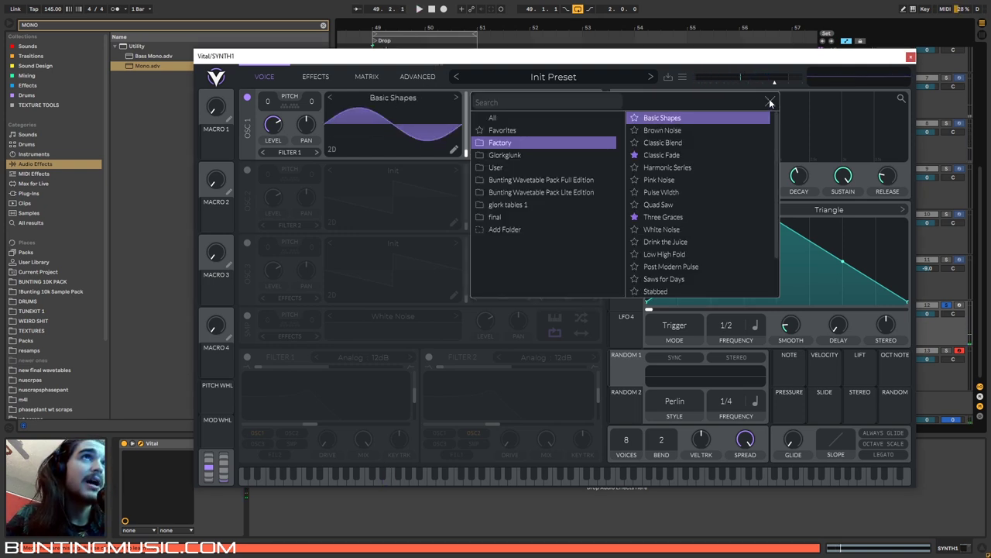
pyautogui.click(770, 101)
# Step: Enable oscillator 2 with its level turned all the way down, and set oscillator 1's wave morph to FM <- Osc 2
pyautogui.click(247, 169)
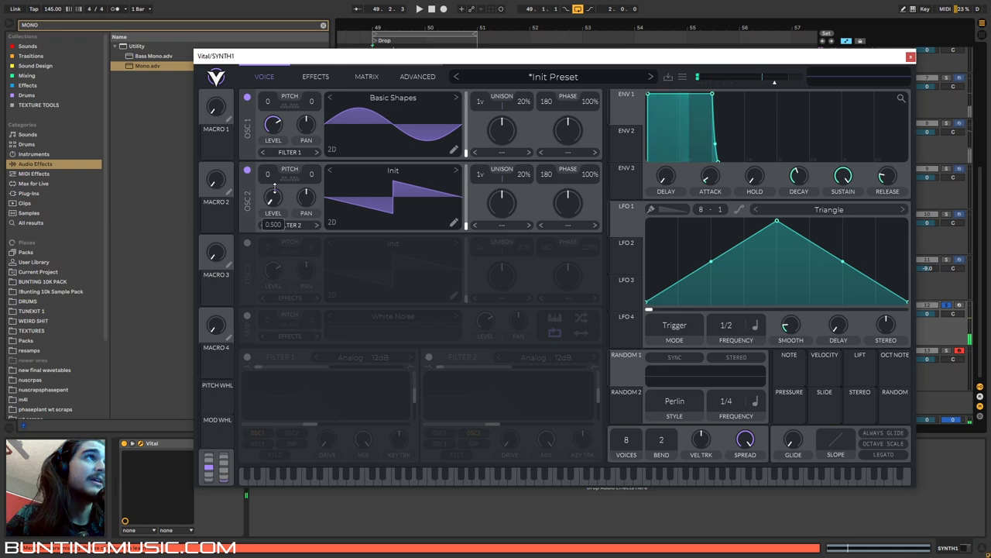
pyautogui.click(564, 152)
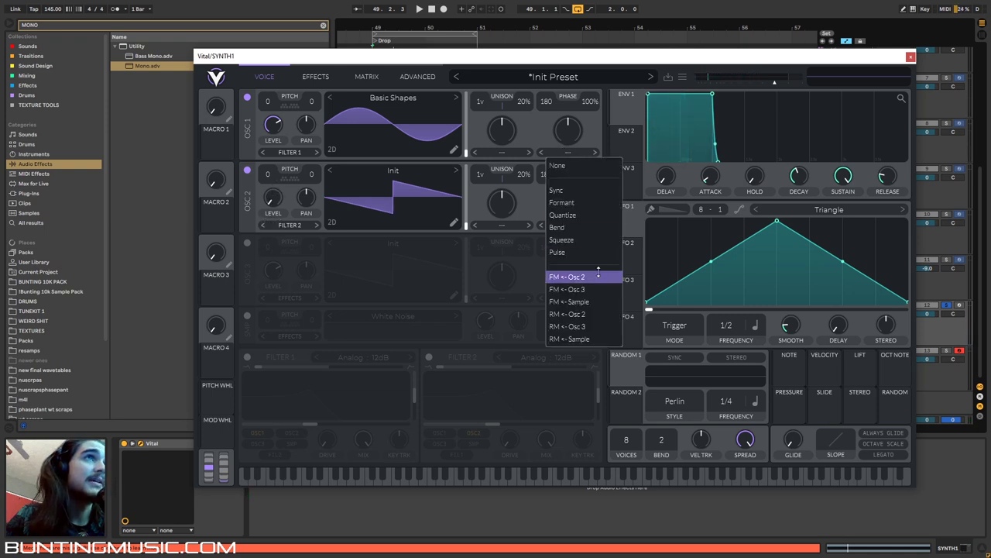
pyautogui.click(569, 275)
pyautogui.press('space')
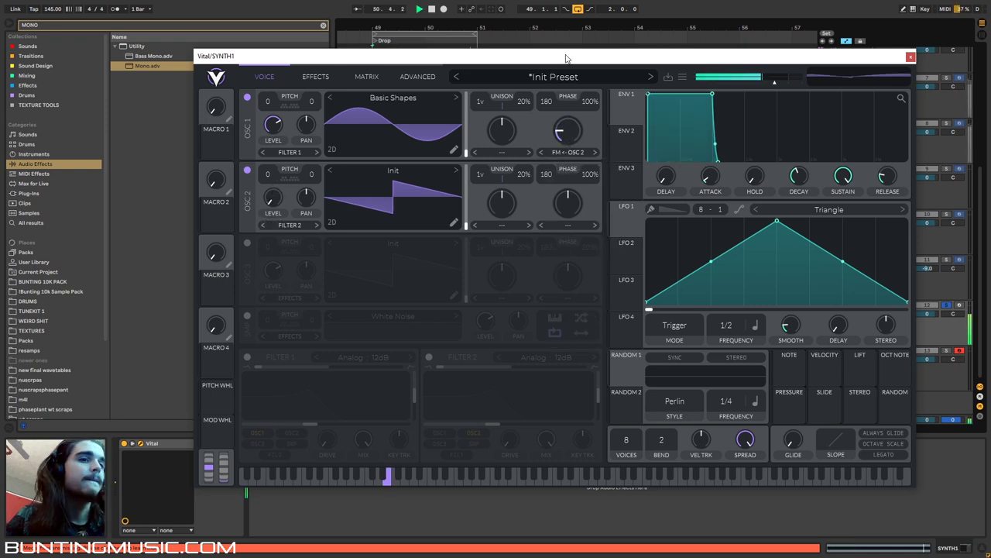
pyautogui.hotkey('alt', 'space')
pyautogui.click(547, 64)
pyautogui.press('space')
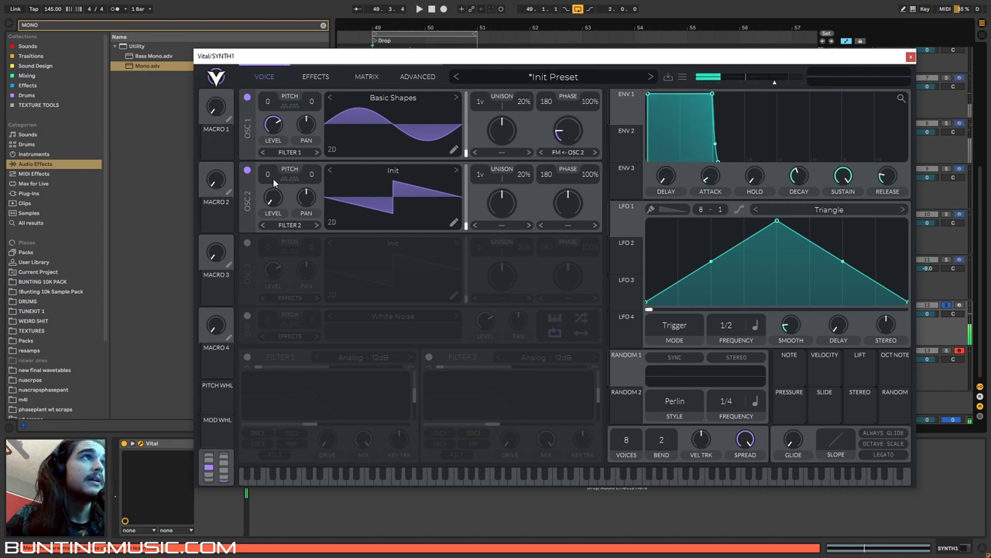
# Step: Transpose oscillator 2 up 24 semitones and assign LFO 1 to oscillator 1's FM amount
pyautogui.press('space')
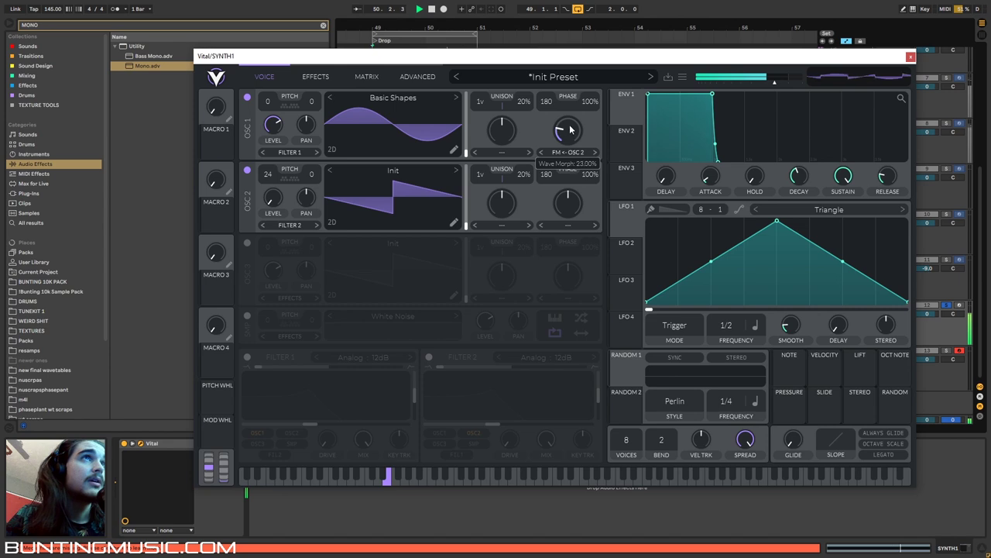
pyautogui.press('space')
pyautogui.moveTo(626, 220); pyautogui.dragTo(562, 132)
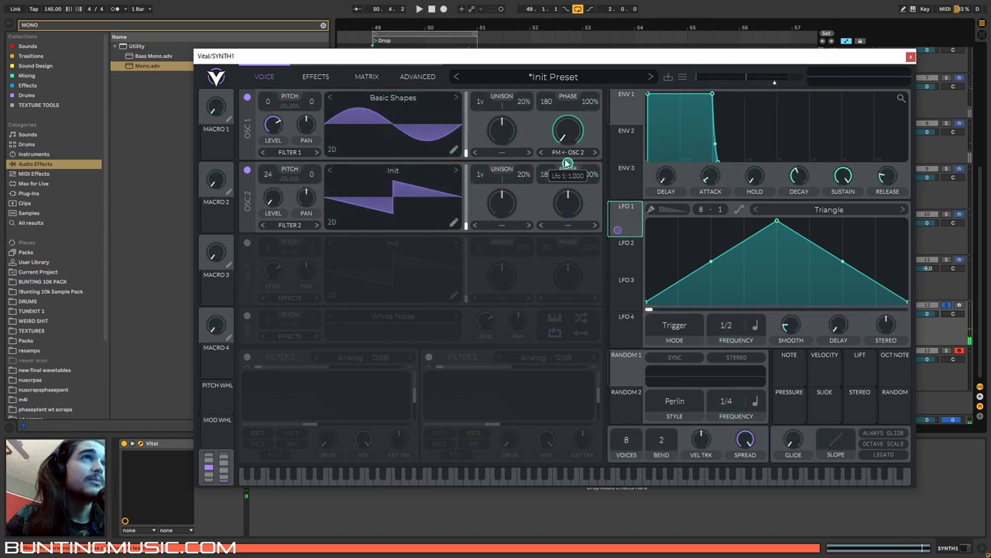
pyautogui.press('space')
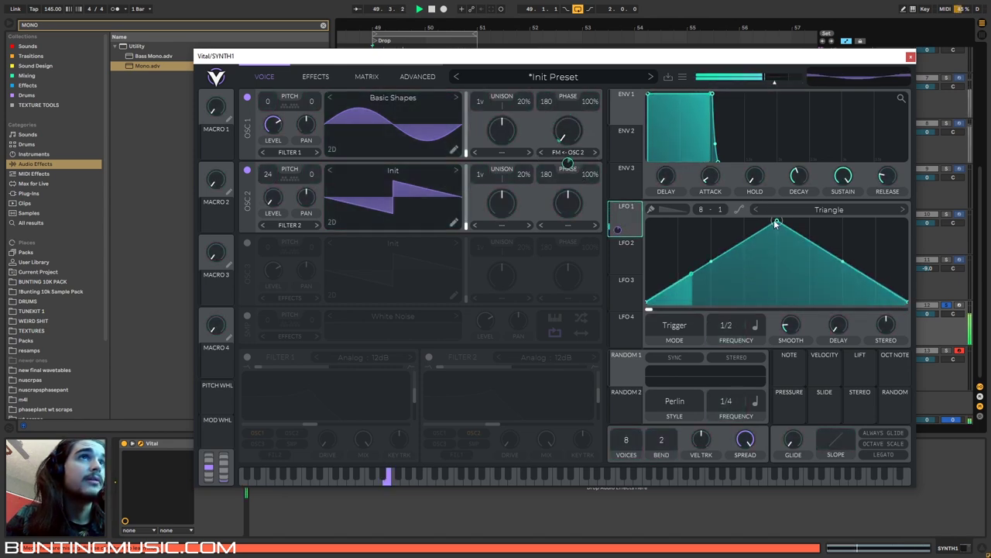
pyautogui.press('space')
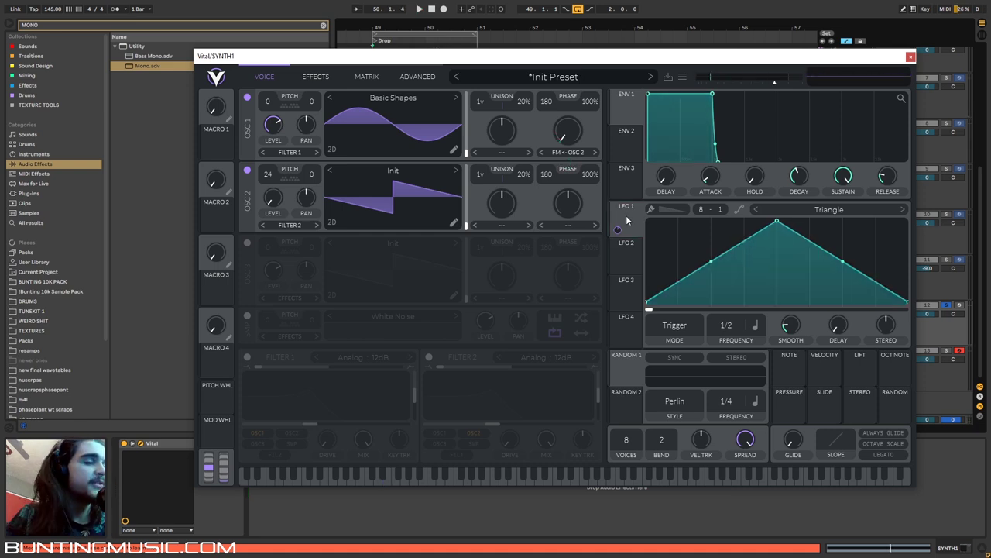
# Step: Assign LFO 1 to oscillator 1's level, and reshape the LFO with an earlier peak and a falling side bowed outward
pyautogui.moveTo(617, 229); pyautogui.dragTo(274, 125)
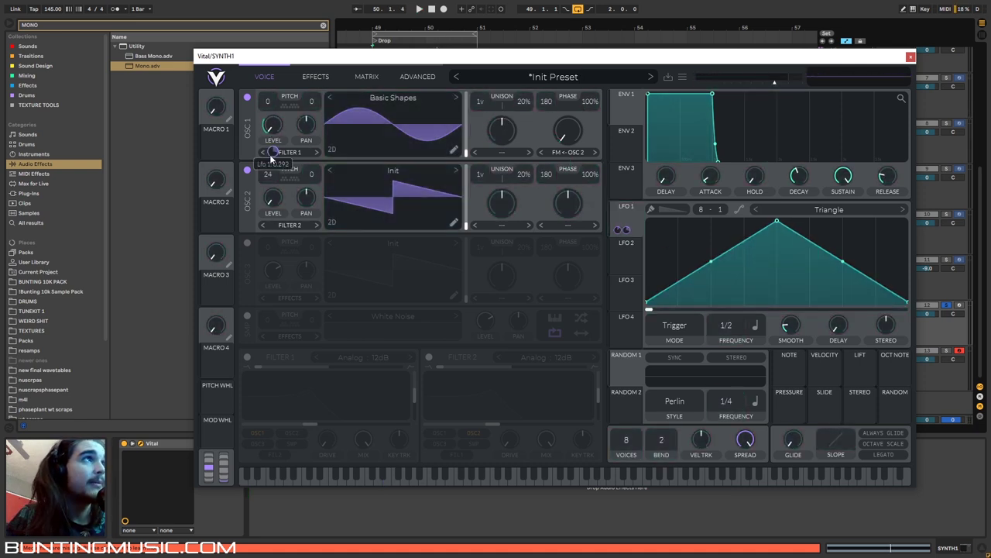
pyautogui.press('space')
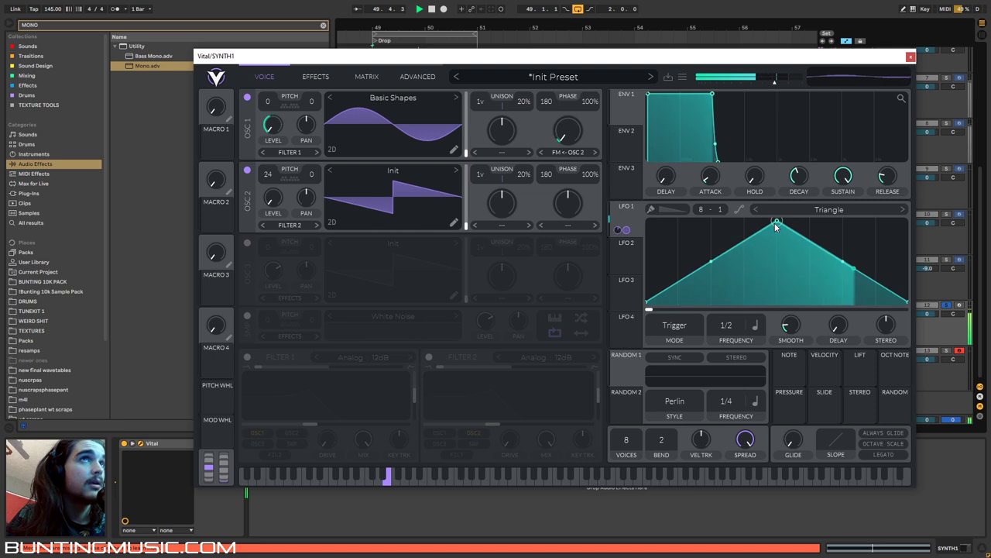
pyautogui.moveTo(777, 224); pyautogui.dragTo(716, 210)
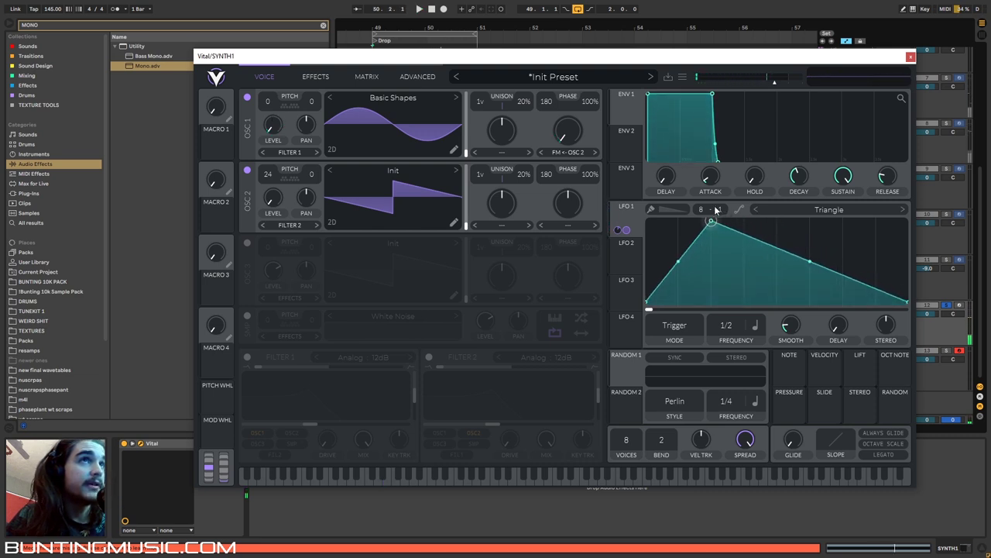
pyautogui.moveTo(809, 262); pyautogui.dragTo(825, 196)
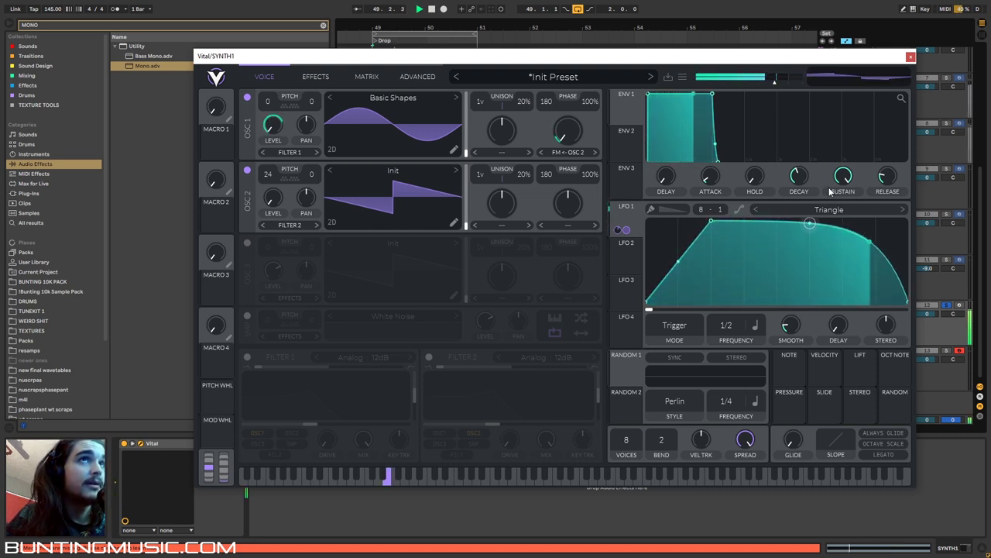
pyautogui.press('space')
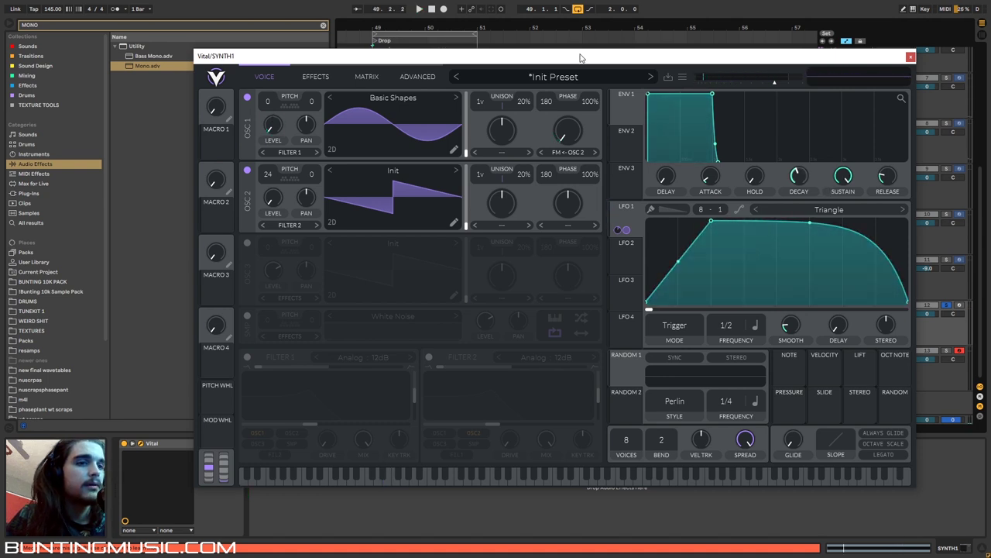
# Step: Enable the Chorus effect and set its frequency to Freeze, auditioning the patch
pyautogui.click(316, 77)
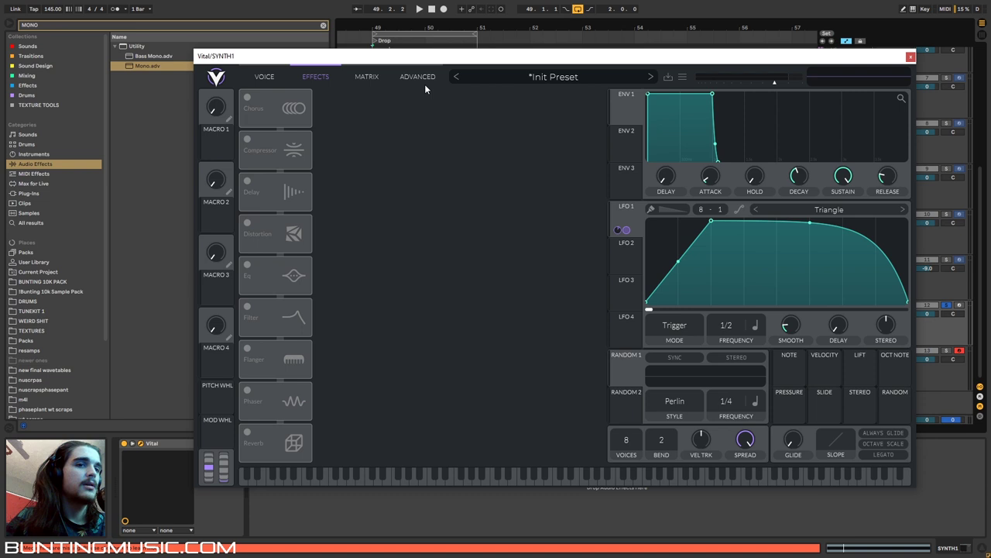
pyautogui.click(248, 98)
pyautogui.press('space')
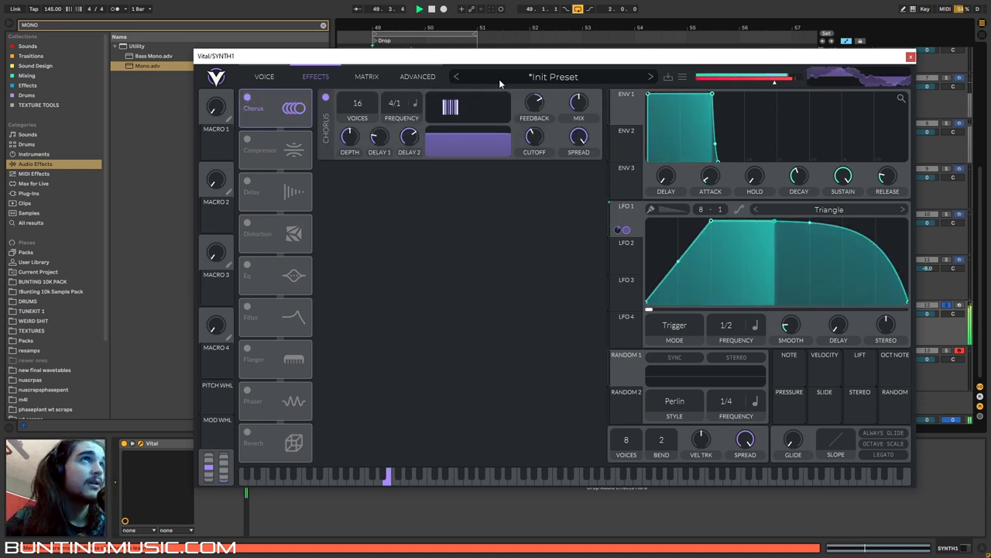
pyautogui.press('space')
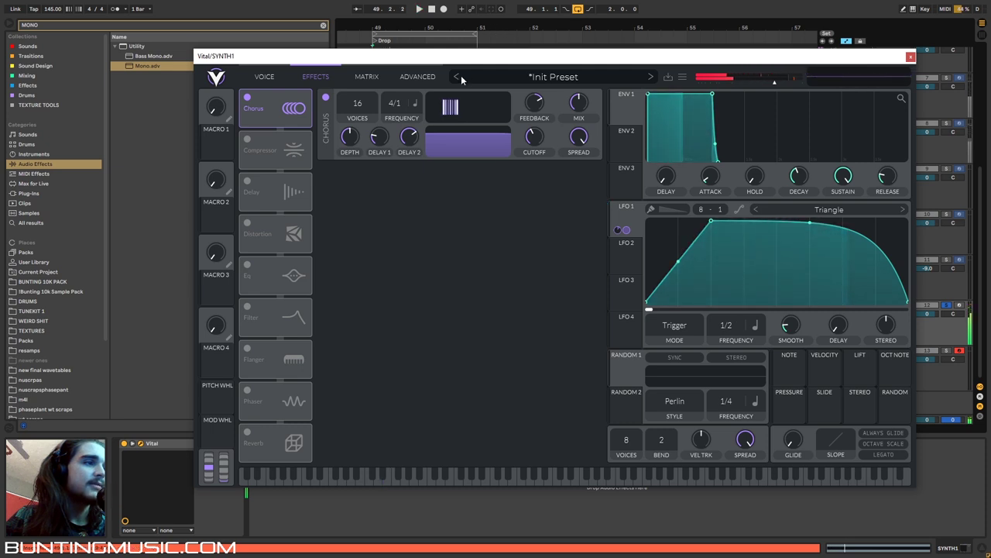
pyautogui.moveTo(401, 98); pyautogui.dragTo(394, 217)
pyautogui.press('space')
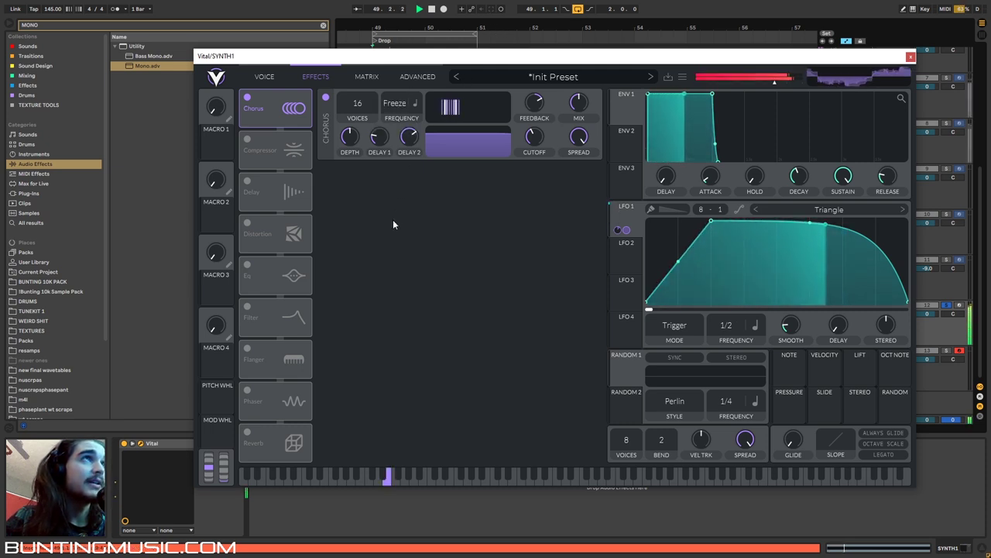
# Step: Fine-tune the chorus during playback: shorten both delay times, lower the feedback and set the depth to 39.50%
pyautogui.press('space')
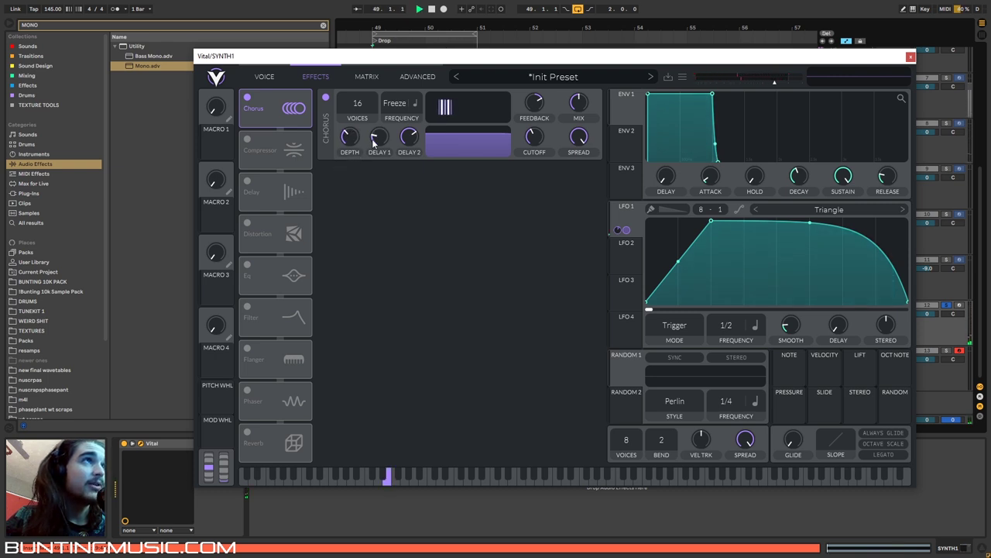
pyautogui.moveTo(375, 139); pyautogui.dragTo(403, 153)
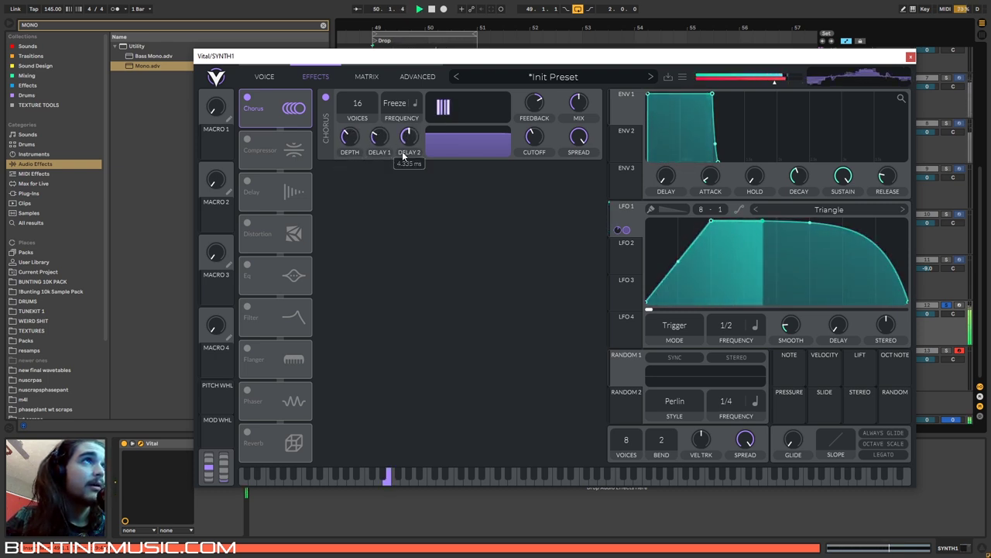
pyautogui.press('space')
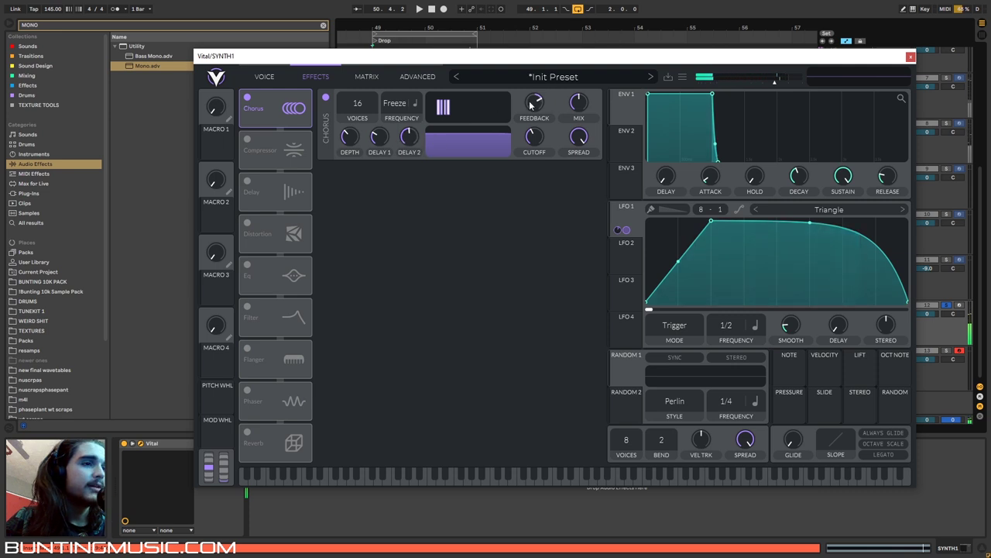
pyautogui.press('space')
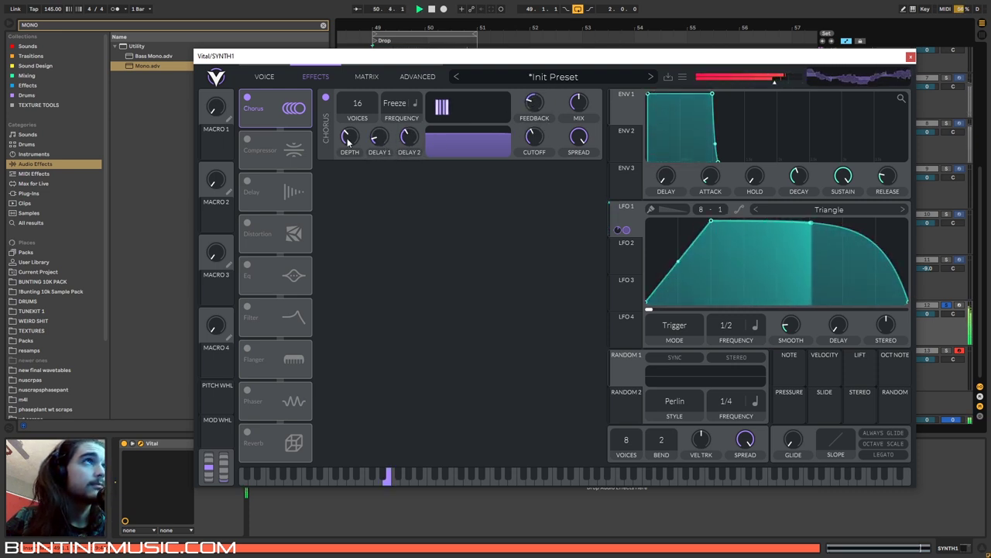
pyautogui.moveTo(348, 137)
pyautogui.press('space')
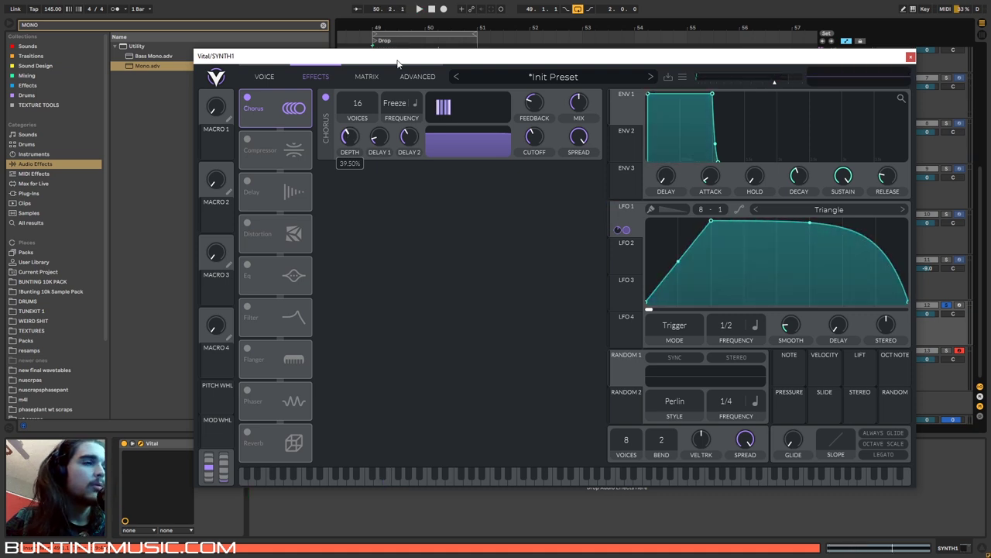
# Step: Enable the Multiband Compressor and turn its attack and release up to maximum
pyautogui.click(246, 138)
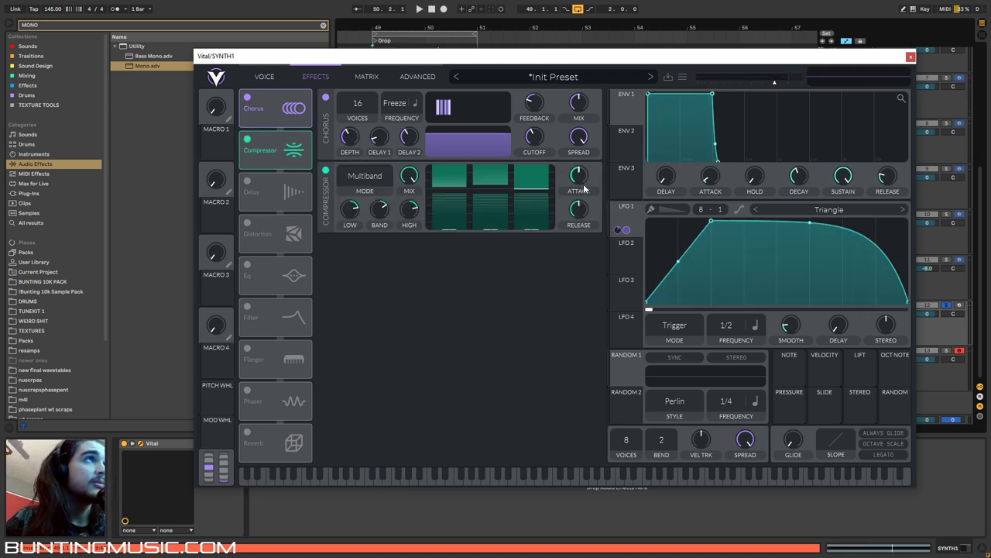
pyautogui.press('space')
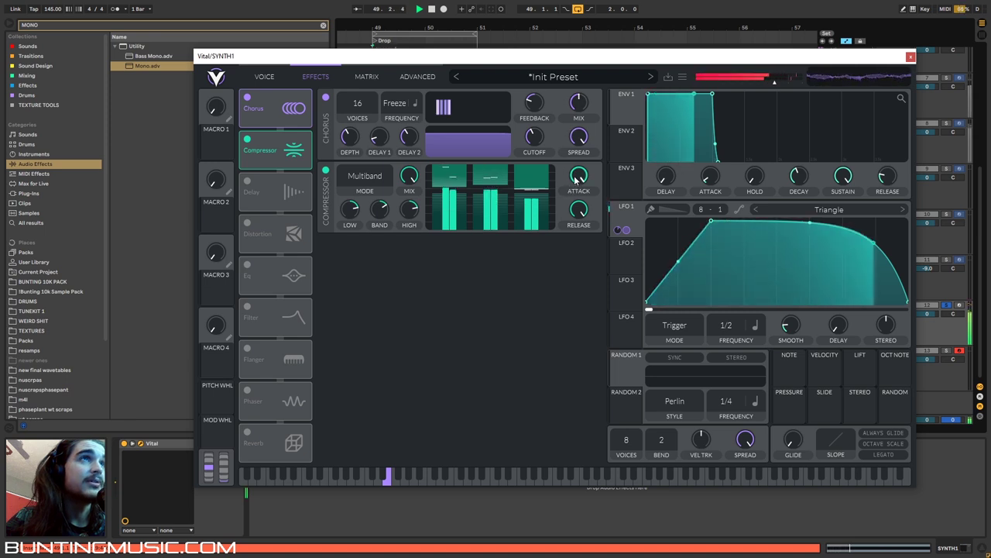
pyautogui.press('space')
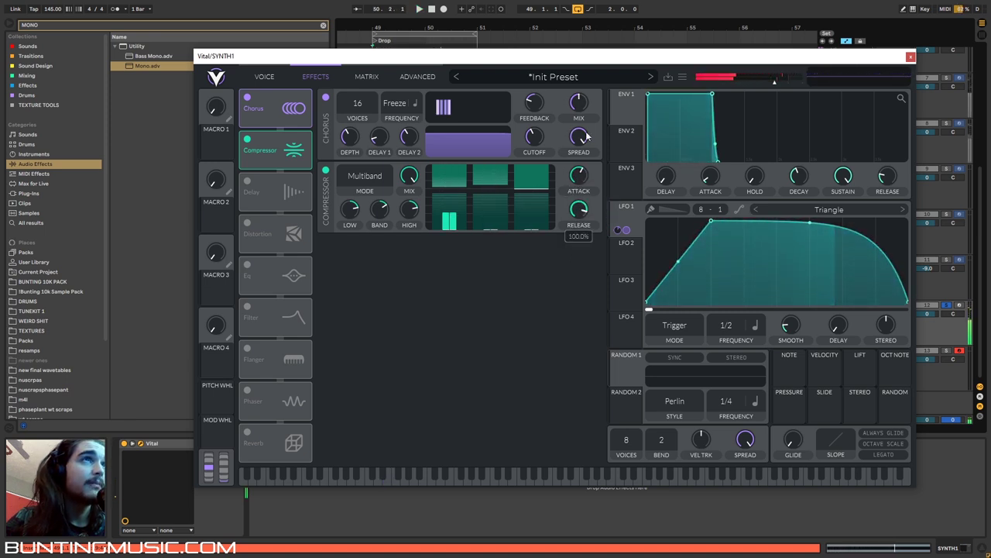
pyautogui.moveTo(574, 187); pyautogui.dragTo(581, 138)
pyautogui.press('space')
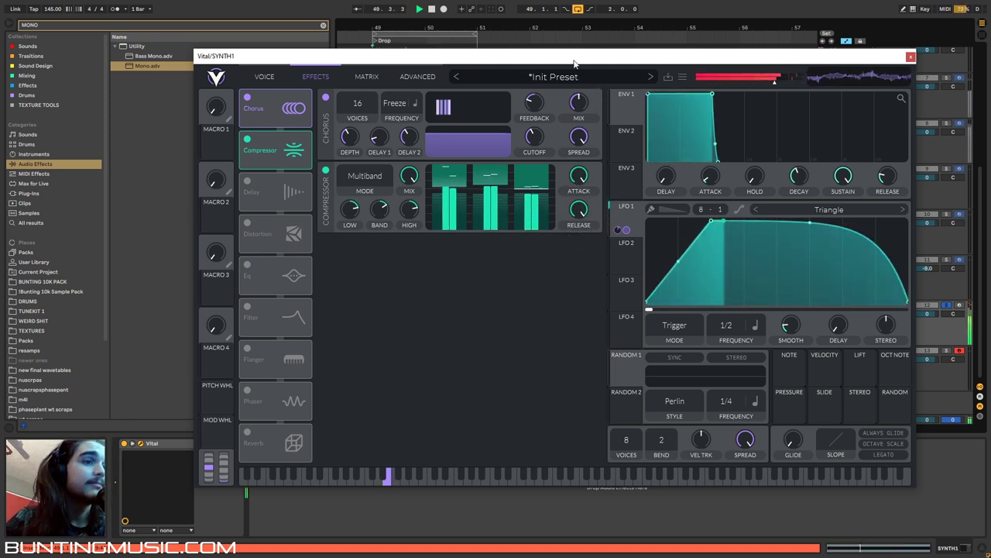
pyautogui.press('space')
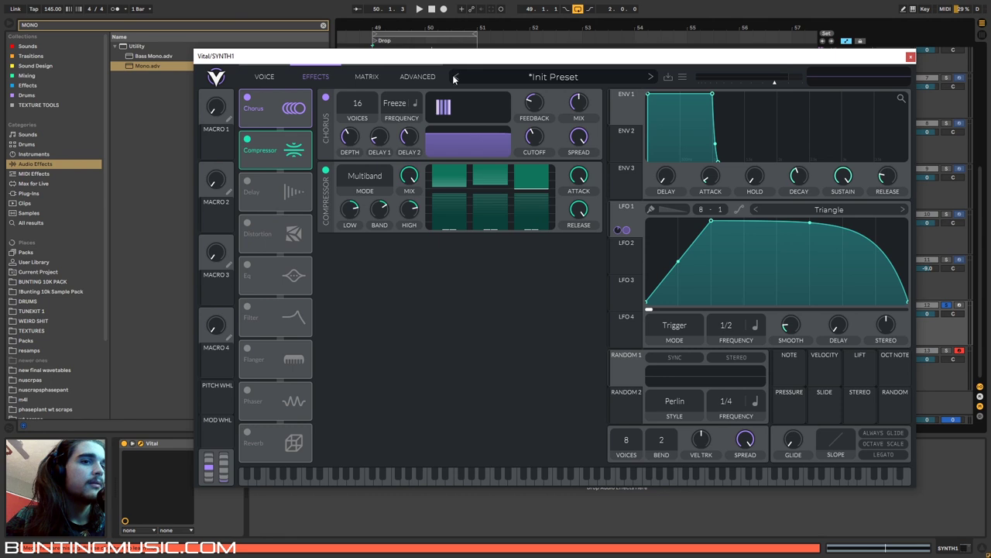
# Step: Enable the Delay effect, switch its frequency to seconds and set it to 0.030 secs while auditioning the patch
pyautogui.click(247, 182)
pyautogui.press('space')
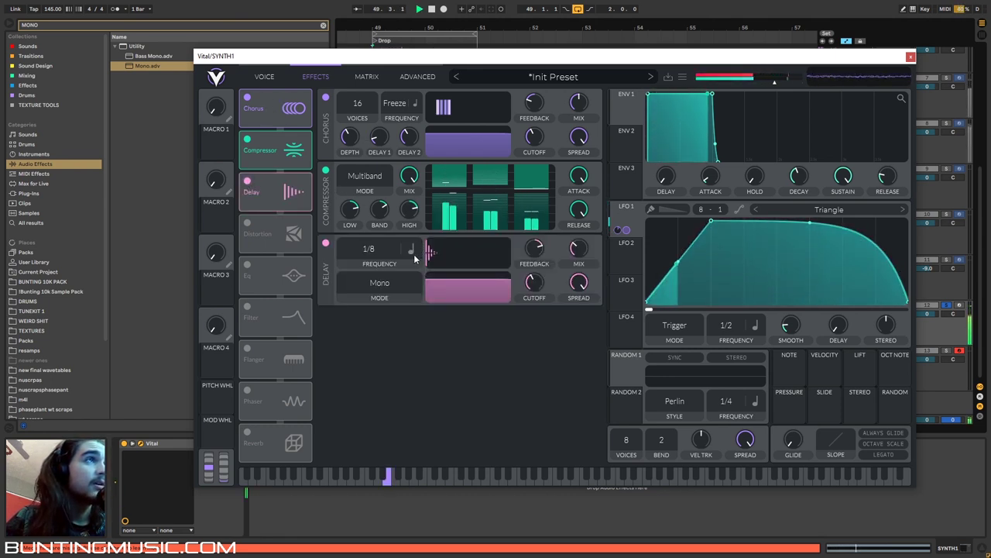
pyautogui.click(410, 247)
pyautogui.click(414, 261)
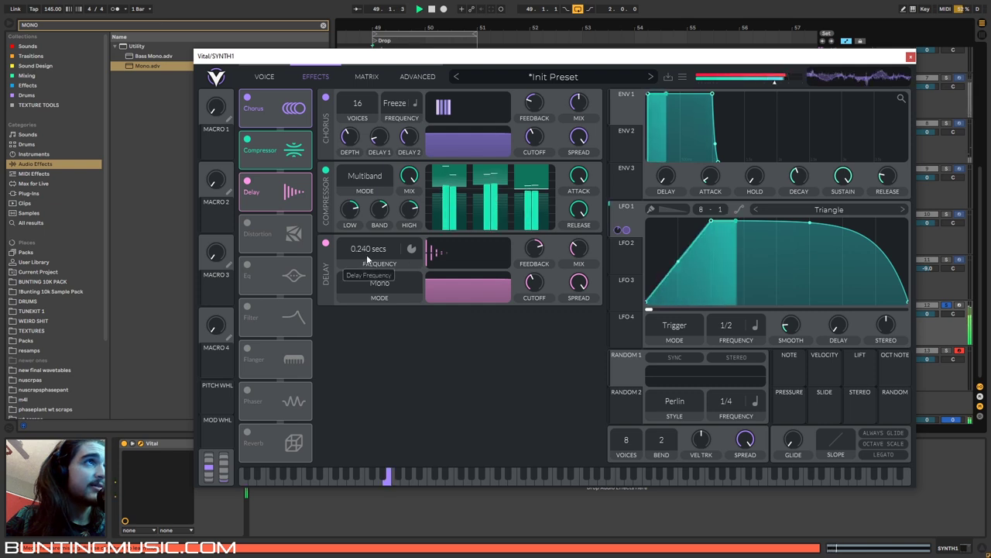
pyautogui.moveTo(374, 247); pyautogui.dragTo(375, 254)
pyautogui.press('space')
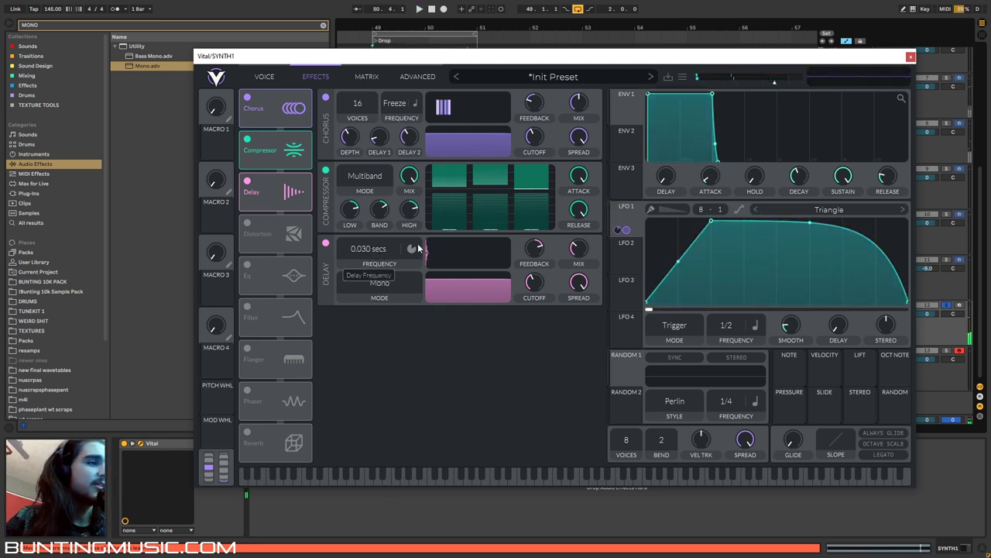
pyautogui.press('space')
pyautogui.press('space')
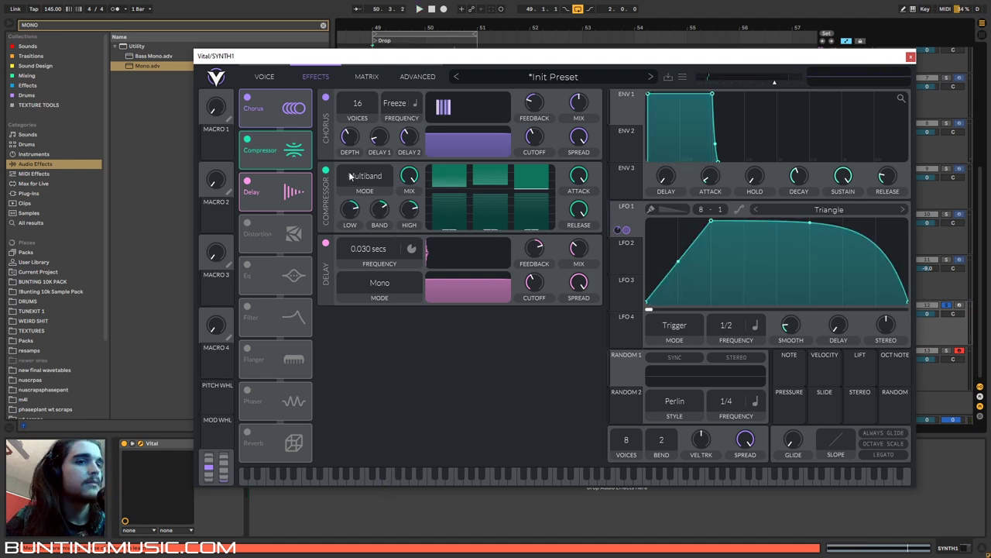
# Step: Enable the Flanger, place it directly after Delay in the effects chain and set its frequency to Freeze with minimum offset
pyautogui.click(247, 350)
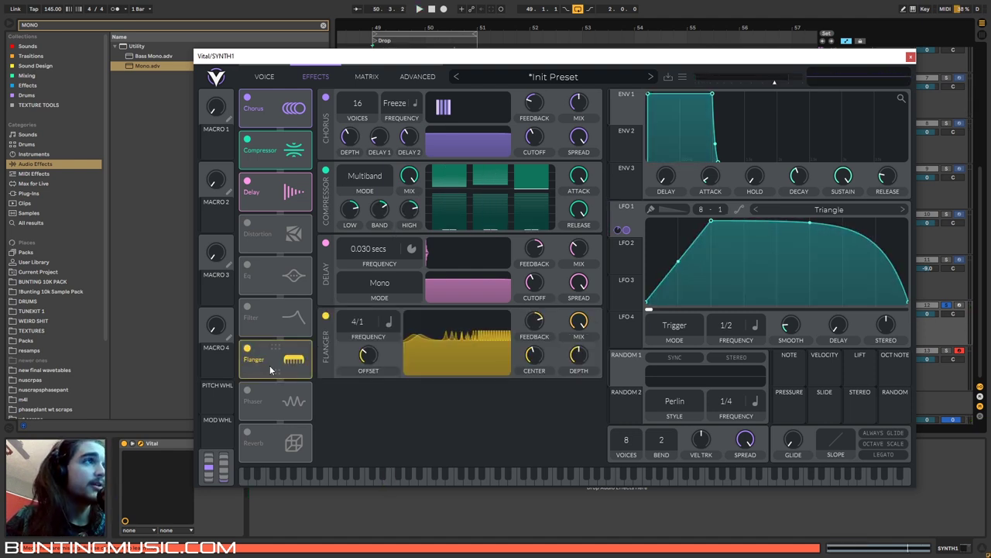
pyautogui.moveTo(272, 366); pyautogui.dragTo(281, 241)
pyautogui.press('space')
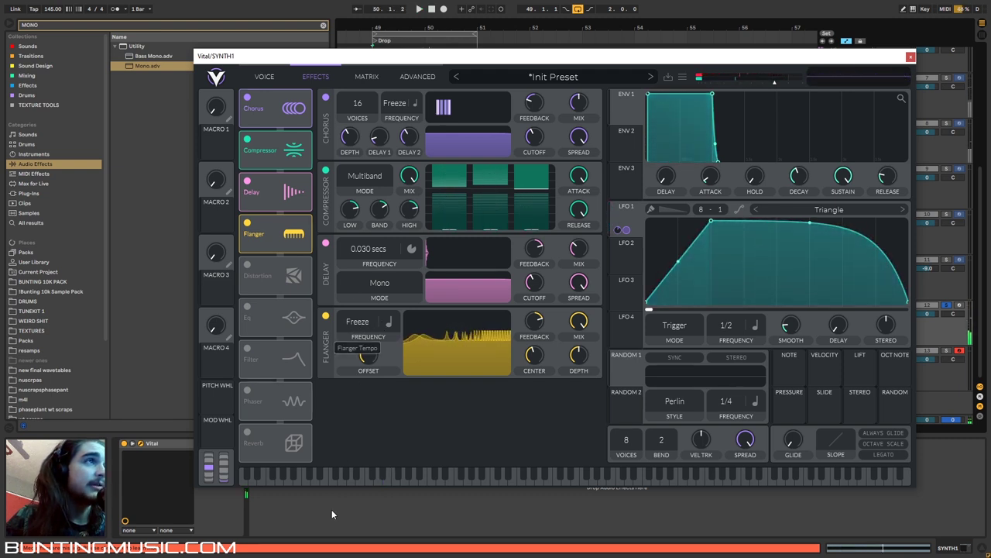
pyautogui.press('space')
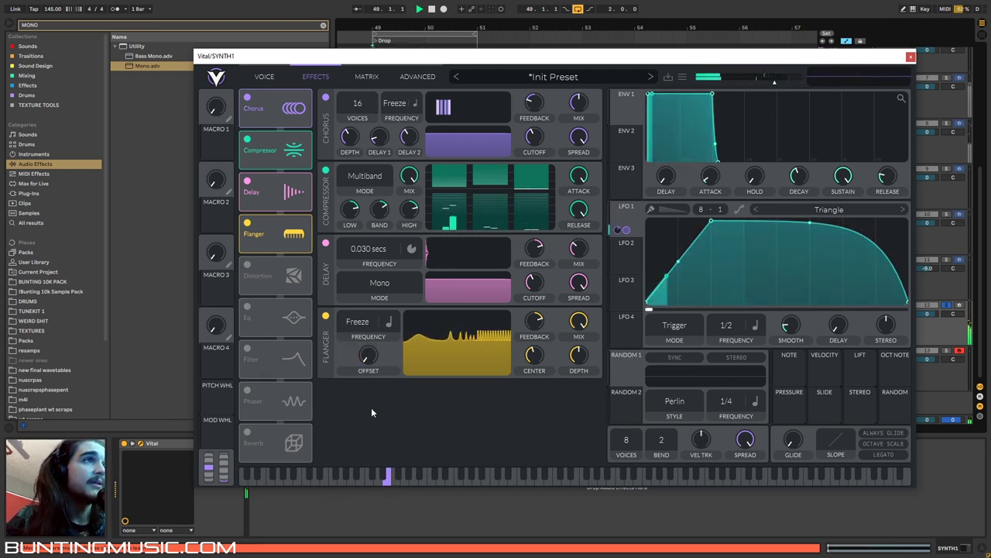
# Step: Tune the Flanger during playback, lowering its center and setting its feedback to -78.00%
pyautogui.press('space')
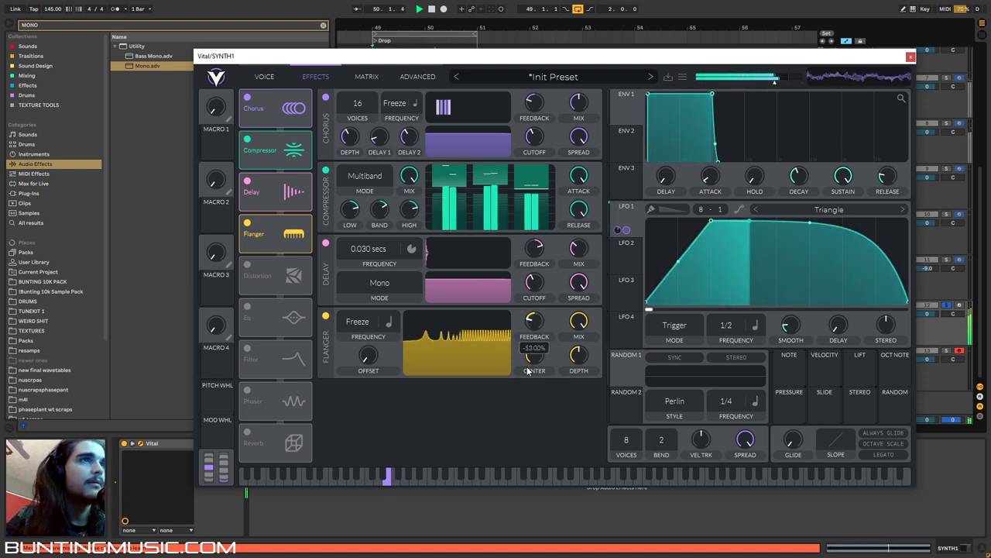
pyautogui.moveTo(531, 359); pyautogui.dragTo(531, 367)
pyautogui.moveTo(532, 321); pyautogui.dragTo(531, 327)
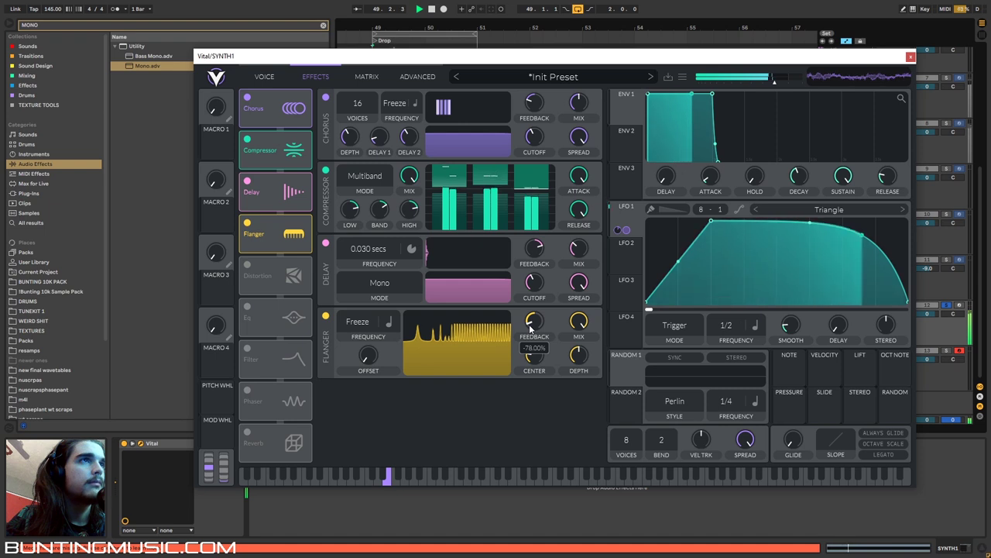
pyautogui.press('space')
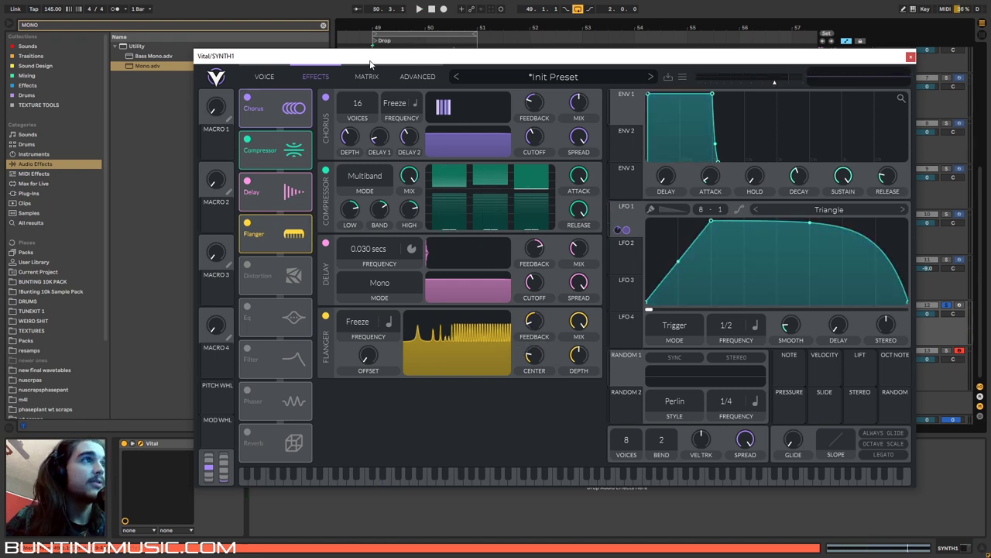
# Step: Enable the Soft Clip Distortion effect, raise its drive to maximum and audition the patch
pyautogui.click(248, 263)
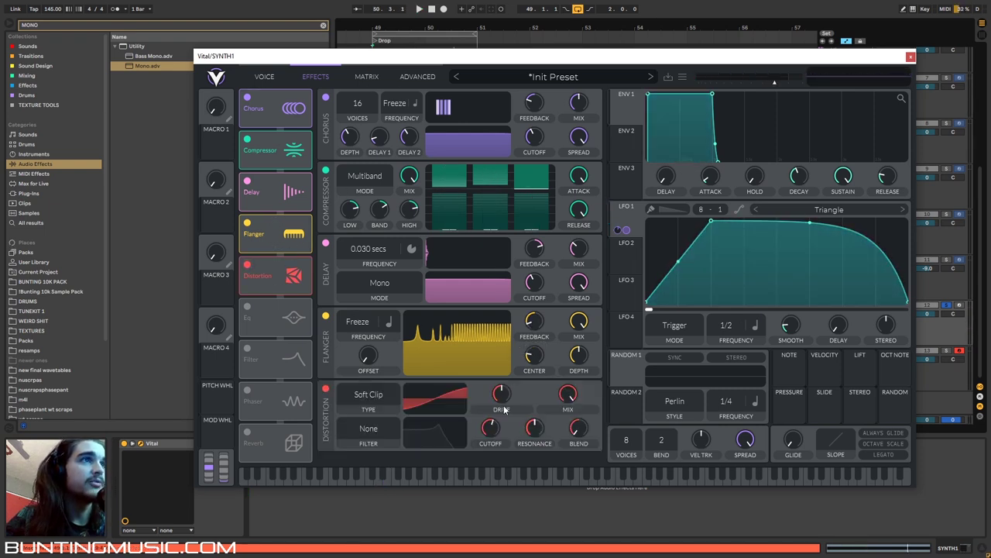
pyautogui.press('space')
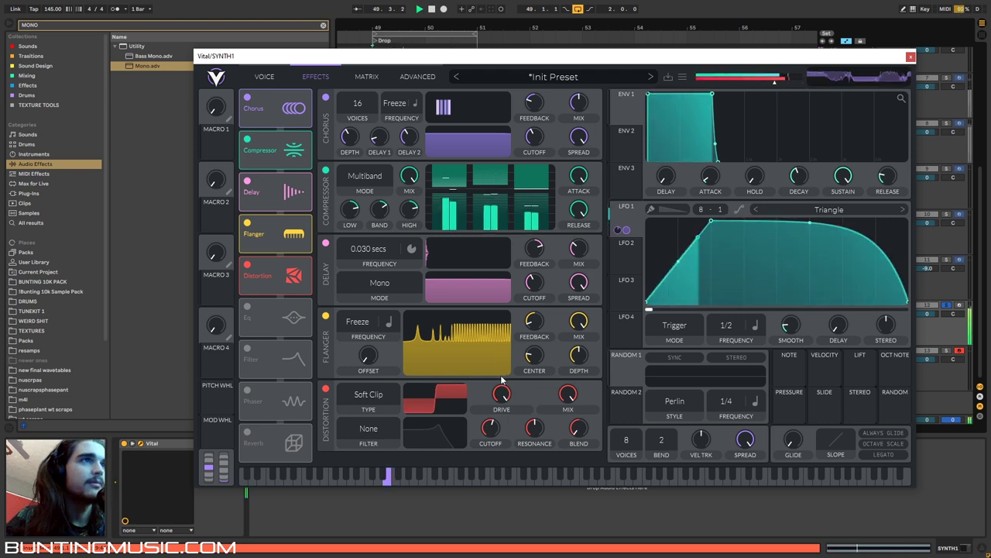
pyautogui.press('space')
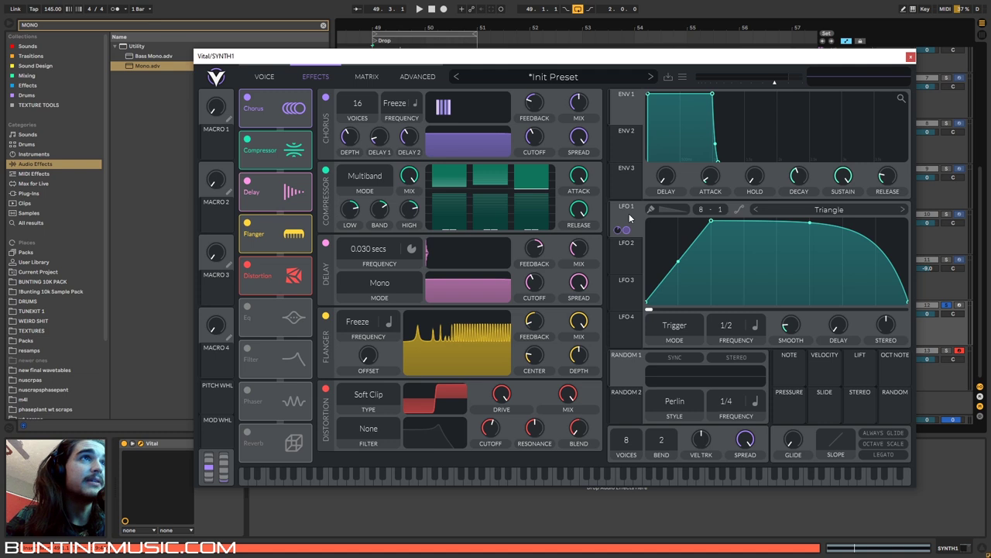
# Step: Assign LFO 1 to the Delay feedback and the Flanger feedback, adjusting the modulation amounts while auditioning
pyautogui.moveTo(630, 215); pyautogui.dragTo(536, 248)
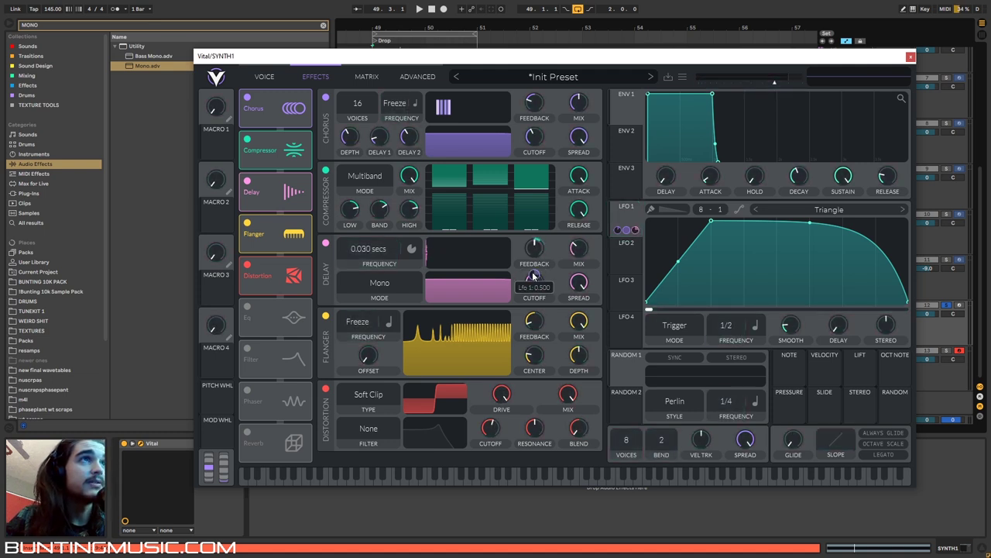
pyautogui.press('space')
pyautogui.moveTo(539, 314); pyautogui.dragTo(541, 298)
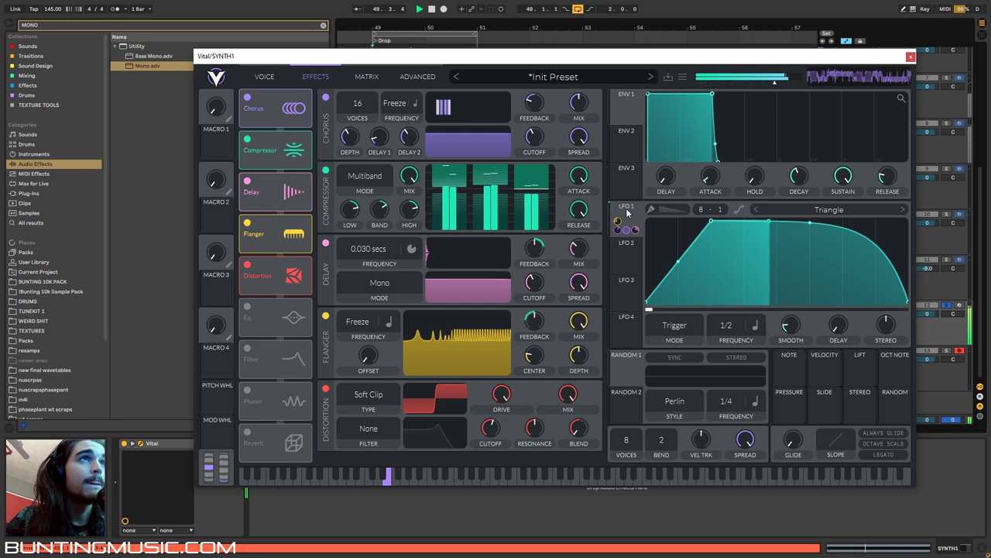
# Step: Assign LFO 1 to the Chorus feedback and give it a negative modulation amount while auditioning the patch
pyautogui.moveTo(630, 215); pyautogui.dragTo(533, 94)
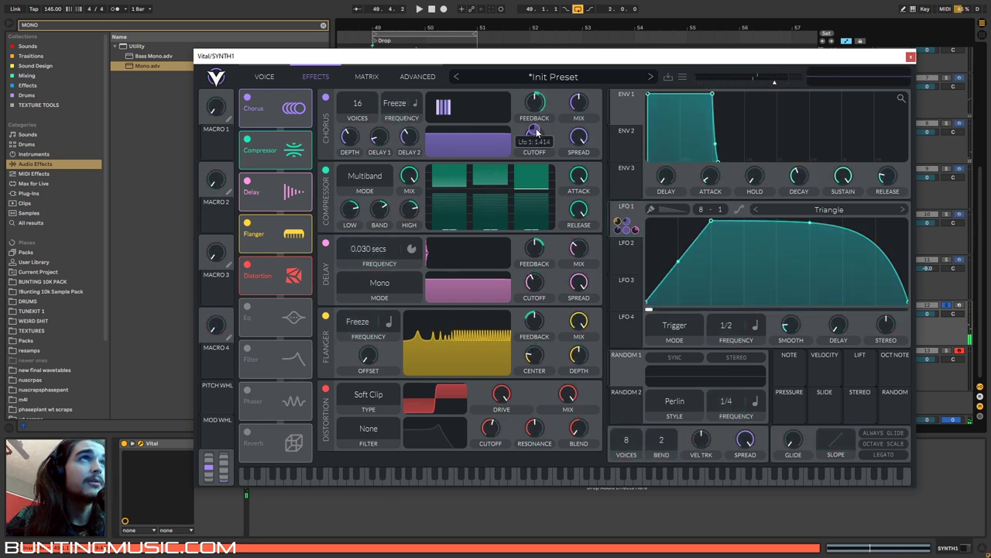
pyautogui.press('space')
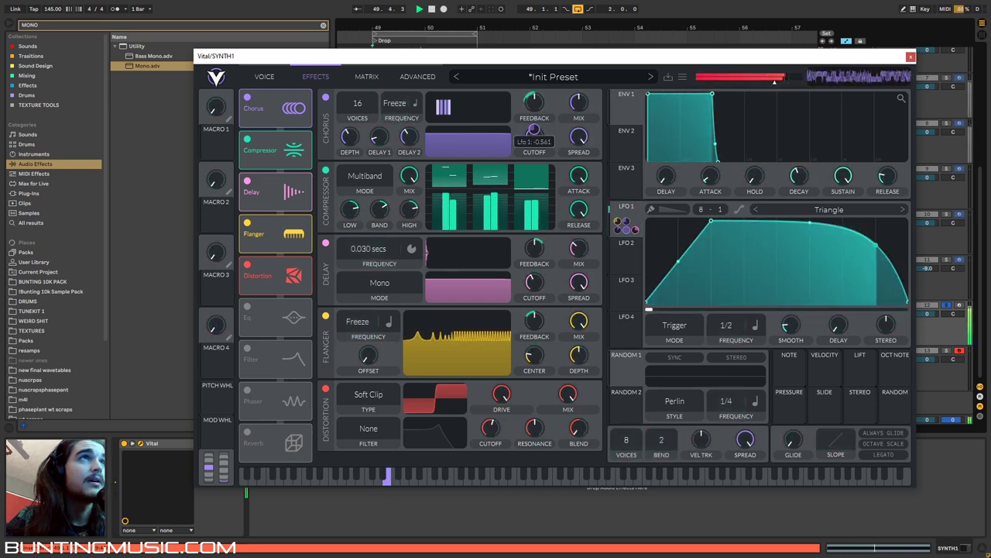
pyautogui.press('space')
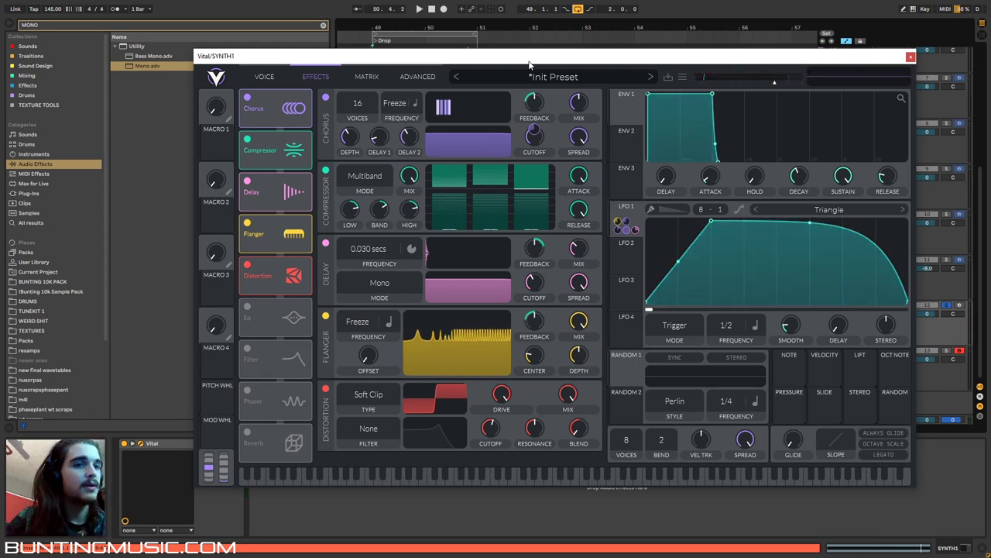
# Step: Fine-tune the effects during playback: adjust Chorus delay 1, set the Delay time to 0.034 secs and the Flanger center to 32.00 semitones
pyautogui.press('space')
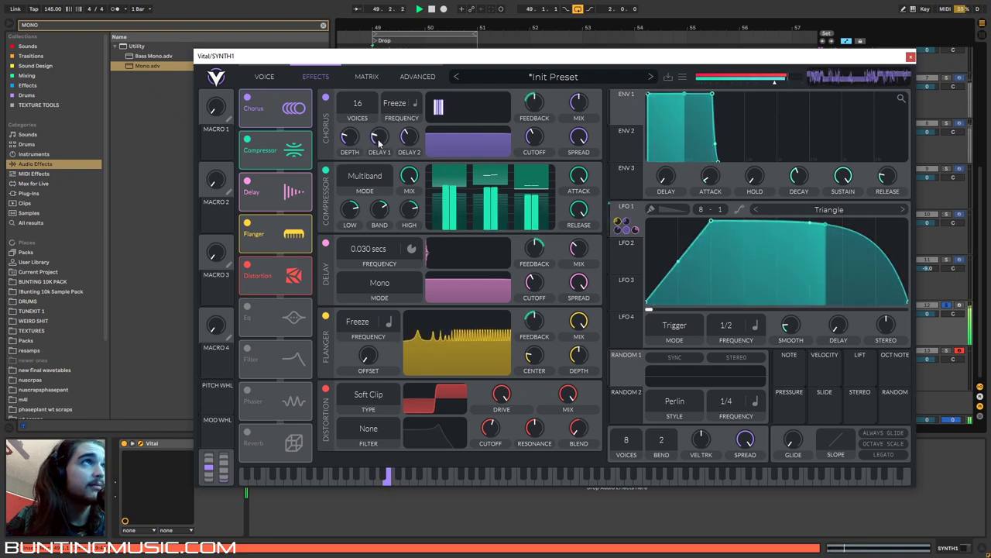
pyautogui.moveTo(373, 252); pyautogui.dragTo(372, 255)
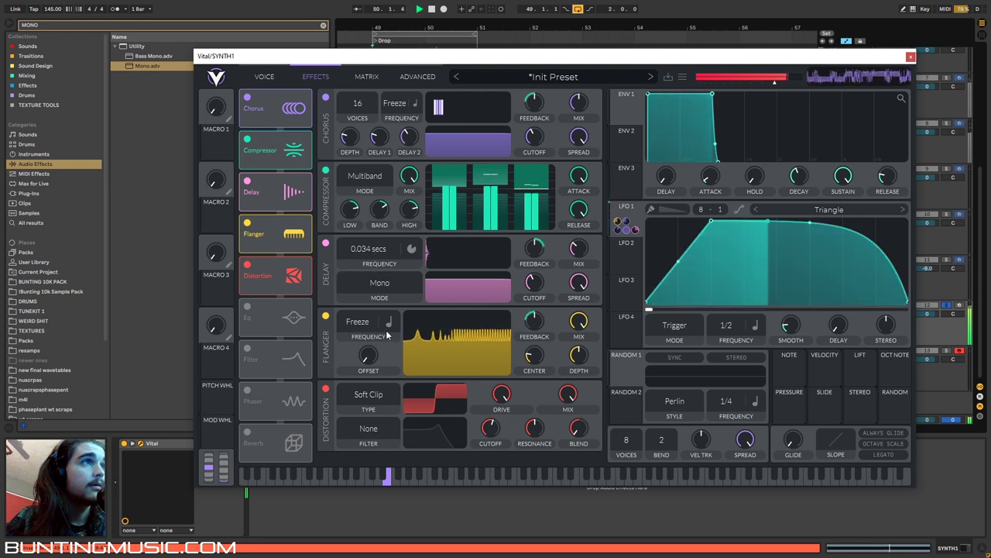
pyautogui.moveTo(532, 358); pyautogui.dragTo(531, 360)
pyautogui.scroll(-3, 531, 357)
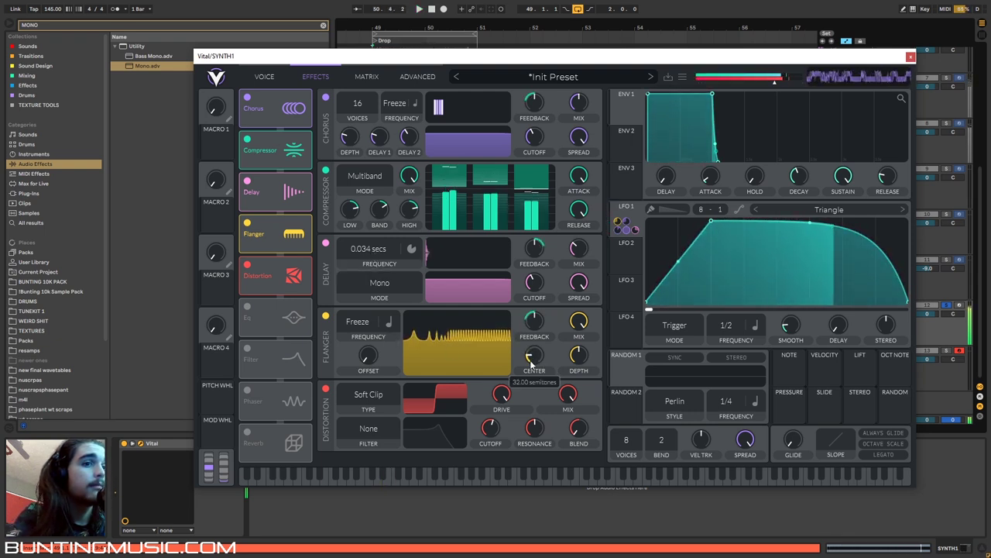
pyautogui.press('space')
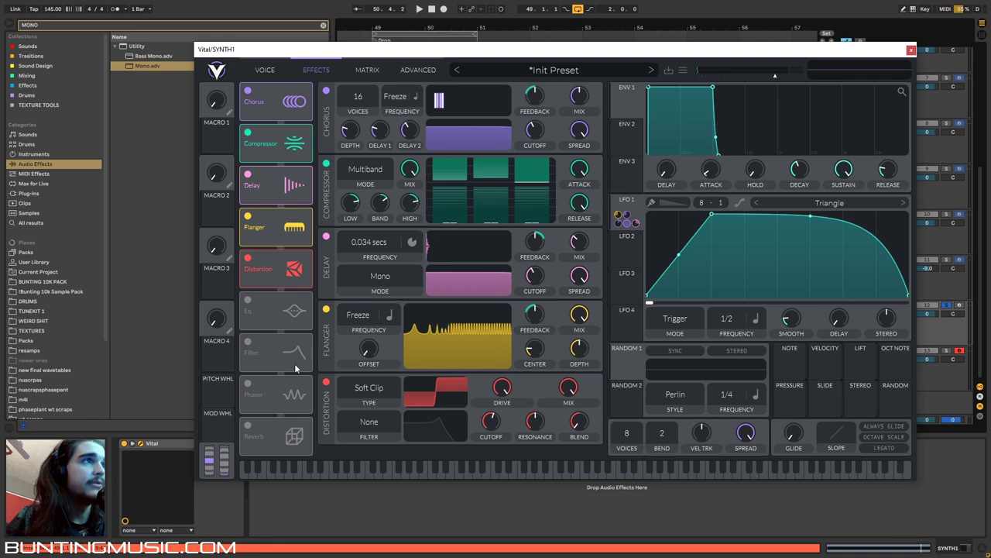
# Step: Move the Filter effect directly after Distortion, enable it and set its mode to Comb: Low High Flange-
pyautogui.moveTo(295, 369); pyautogui.dragTo(284, 322)
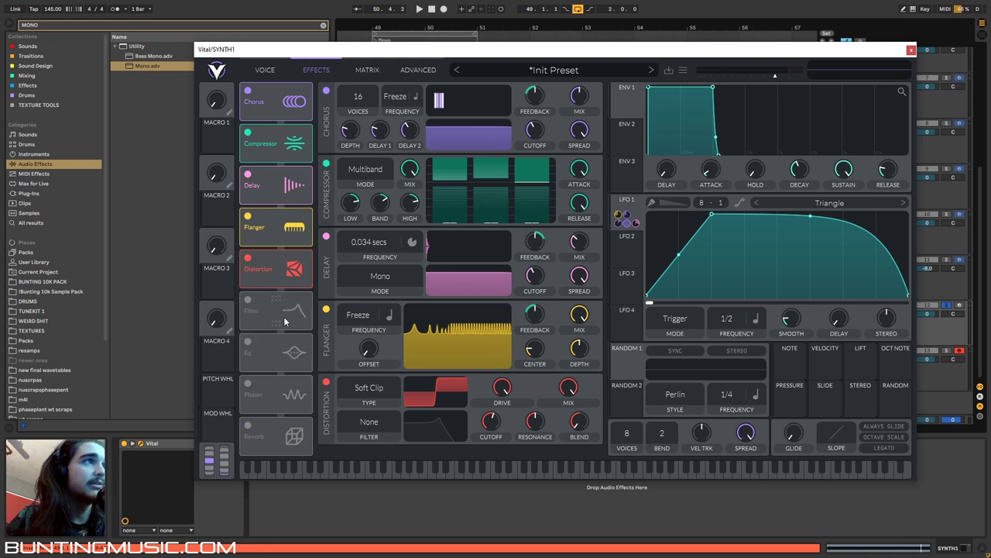
pyautogui.click(247, 302)
pyautogui.scroll(-2, 428, 354)
pyautogui.click(398, 398)
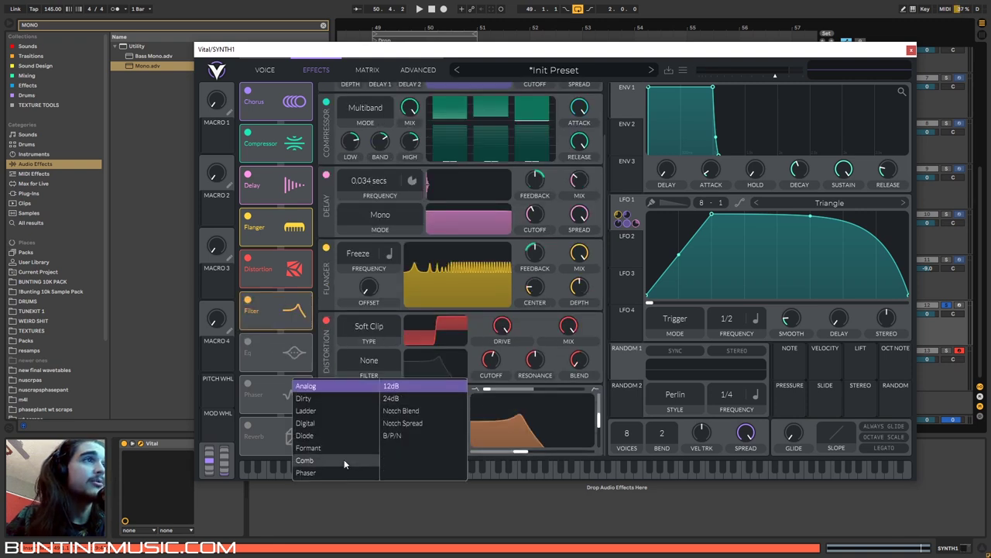
pyautogui.click(343, 460)
pyautogui.click(408, 411)
# Step: Try the comb filter during playback with its cutoff at -27.53 semitones, and disable the Filter effect
pyautogui.press('space')
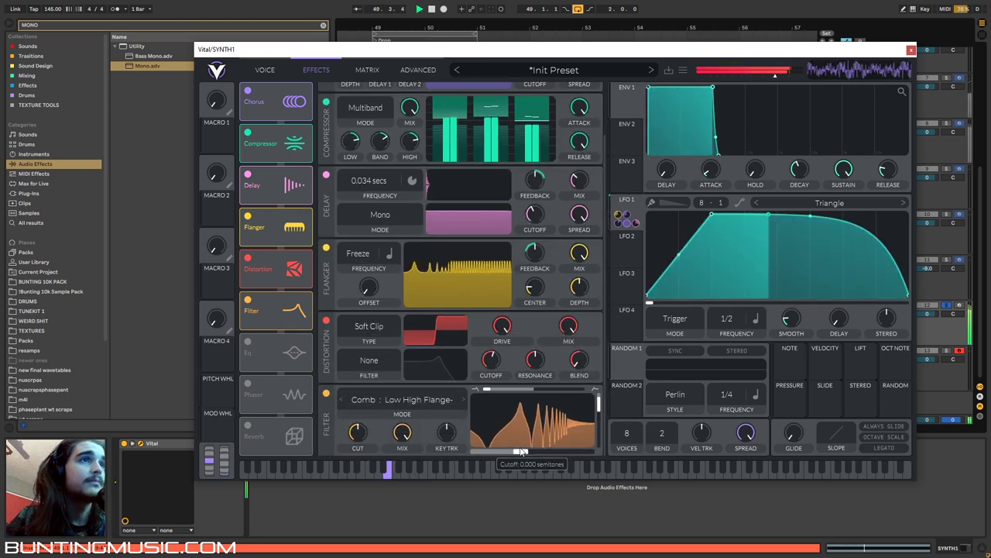
pyautogui.moveTo(526, 451); pyautogui.dragTo(507, 451)
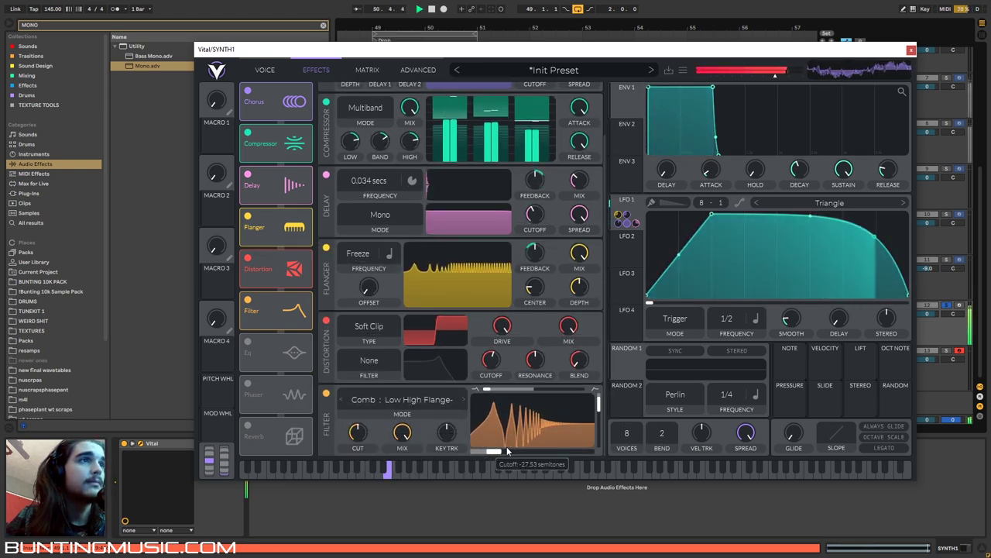
pyautogui.press('space')
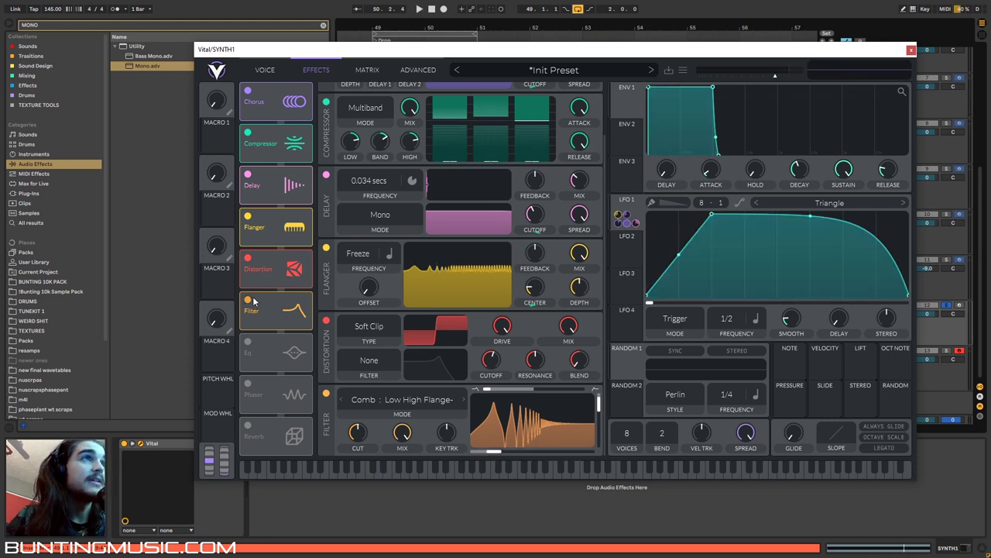
pyautogui.click(250, 300)
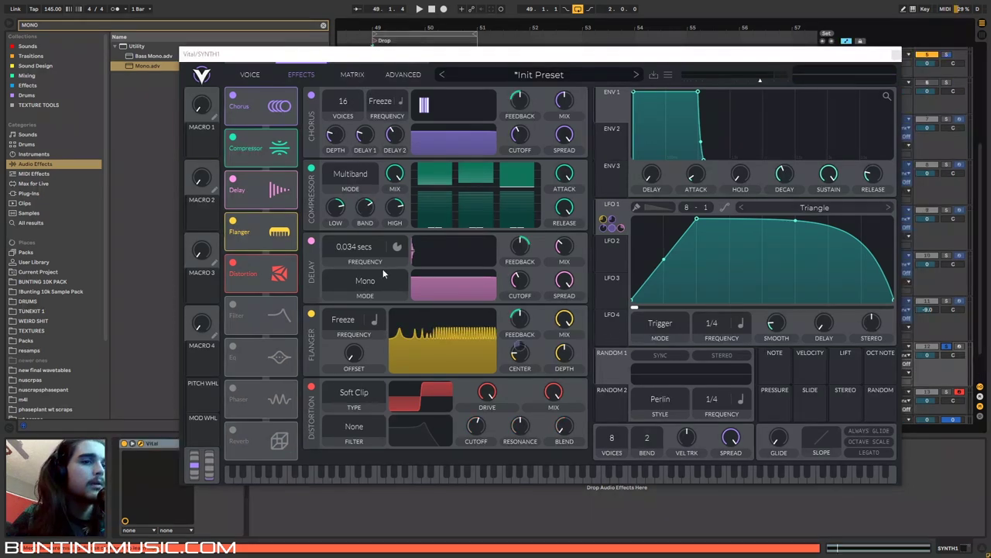
# Step: Load the factory Basic Shapes wavetable into oscillator 2 and adjust its wavetable position to a square shape while auditioning
pyautogui.click(251, 75)
pyautogui.press('space')
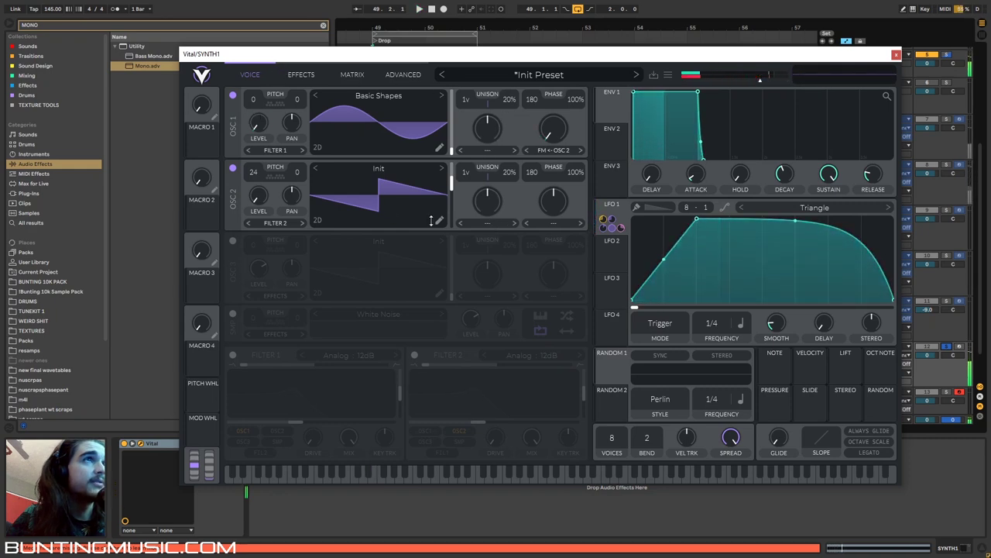
pyautogui.press('space')
pyautogui.press('space')
pyautogui.click(407, 166)
pyautogui.click(671, 190)
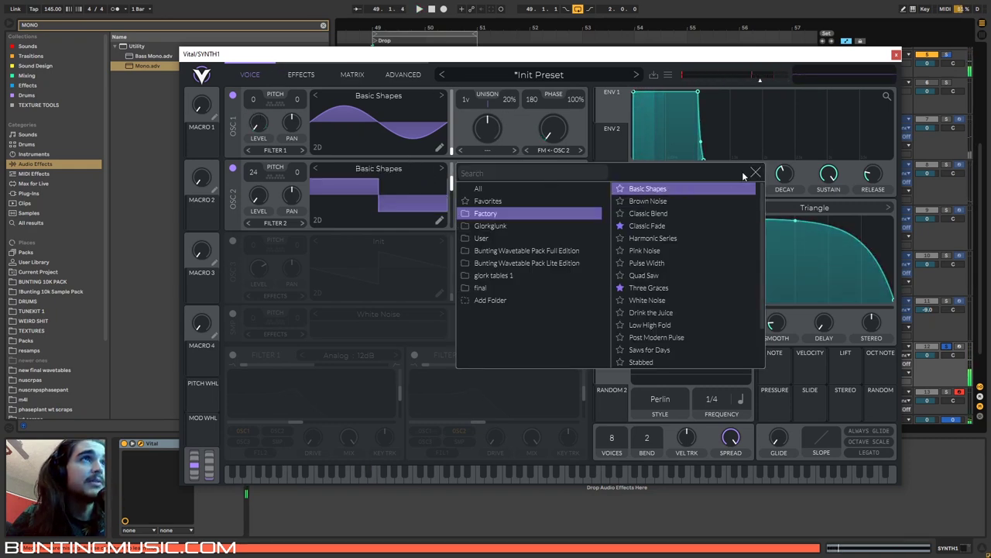
pyautogui.click(756, 172)
pyautogui.moveTo(451, 186)
pyautogui.mouseDown()
pyautogui.moveTo(451, 203)
pyautogui.moveTo(452, 166)
pyautogui.moveTo(451, 190)
pyautogui.mouseUp()
pyautogui.press('space')
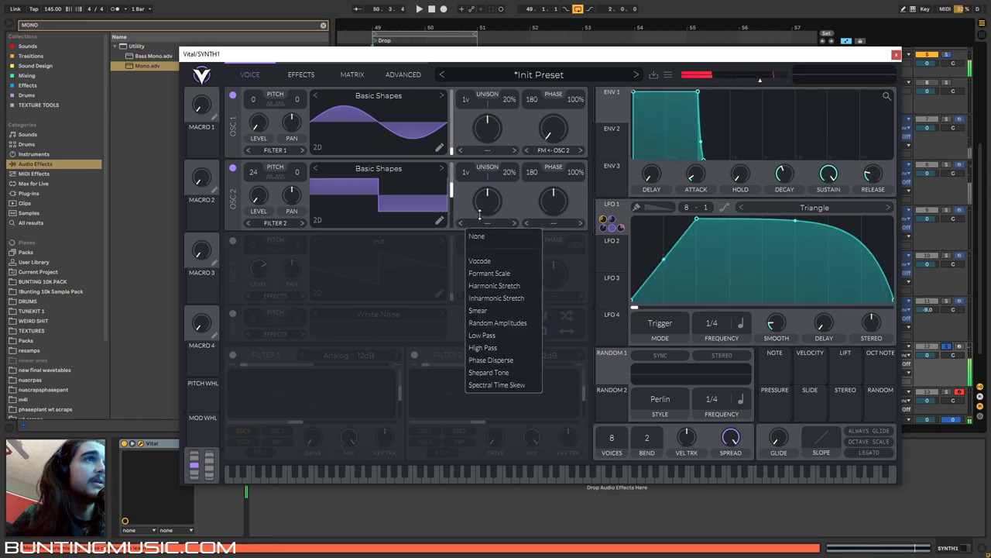
# Step: Set oscillator 2's spectral morph to Smear and its wave morph to Formant at 62.00%, adjusting both amounts during playback
pyautogui.click(484, 310)
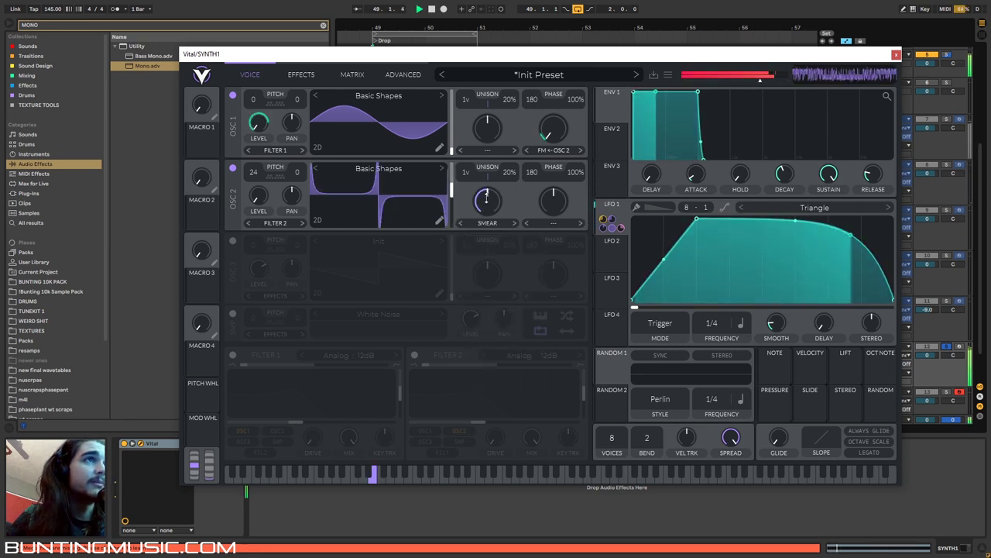
pyautogui.click(553, 222)
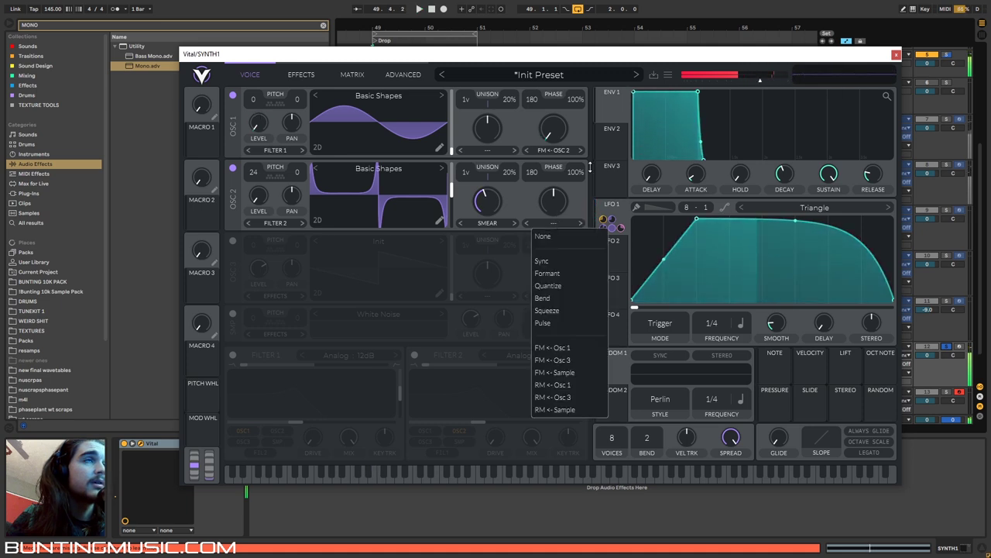
pyautogui.click(547, 272)
pyautogui.moveTo(556, 198)
pyautogui.mouseDown()
pyautogui.moveTo(561, 182)
pyautogui.moveTo(557, 201)
pyautogui.mouseUp()
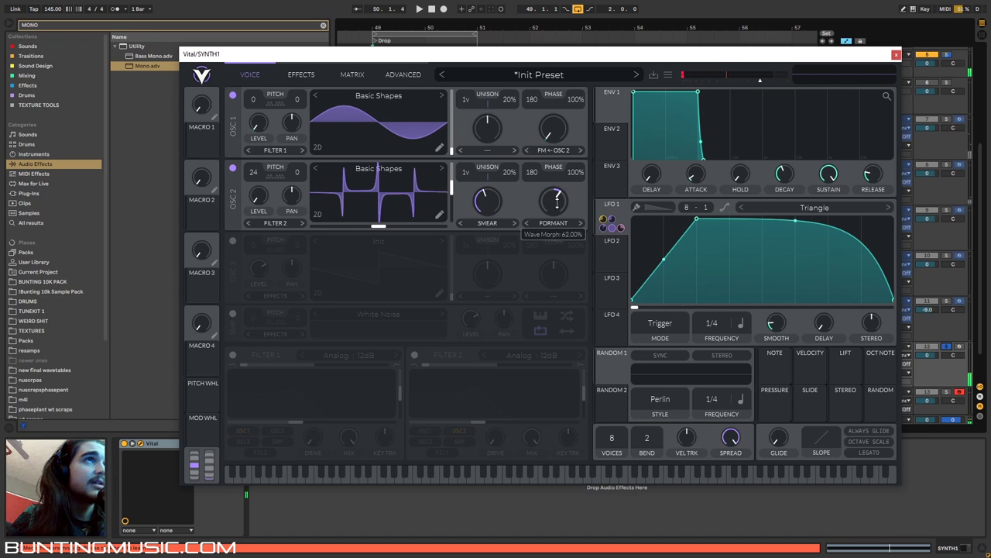
# Step: Reset oscillator 2's Formant and Smear amounts
pyautogui.rightClick(557, 200)
pyautogui.click(566, 205)
pyautogui.rightClick(490, 209)
pyautogui.click(499, 216)
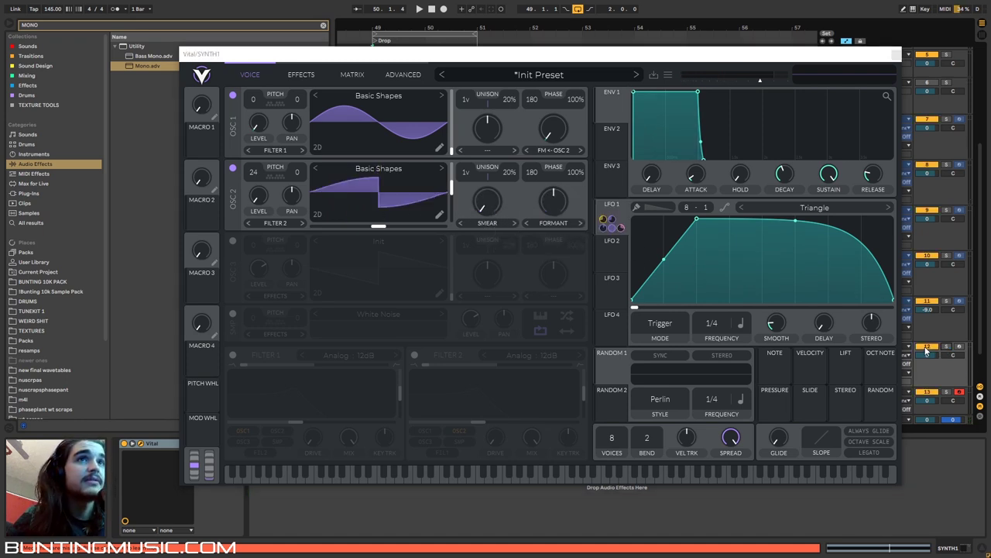
# Step: Audition the synth on track 12 and review its effects chain in Vital
pyautogui.press('space')
pyautogui.press('space')
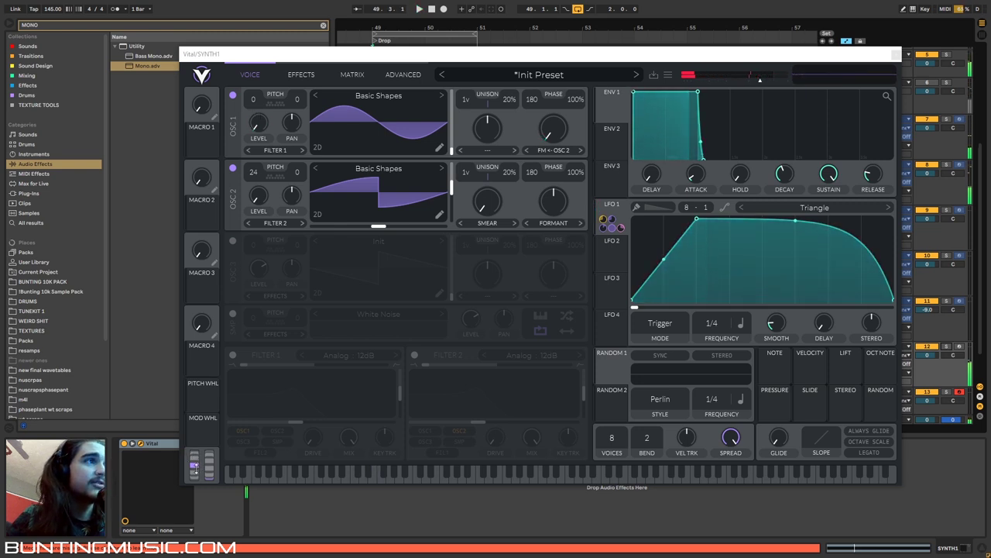
pyautogui.press('space')
pyautogui.moveTo(196, 468)
pyautogui.mouseDown()
pyautogui.moveTo(197, 456)
pyautogui.moveTo(195, 476)
pyautogui.mouseUp()
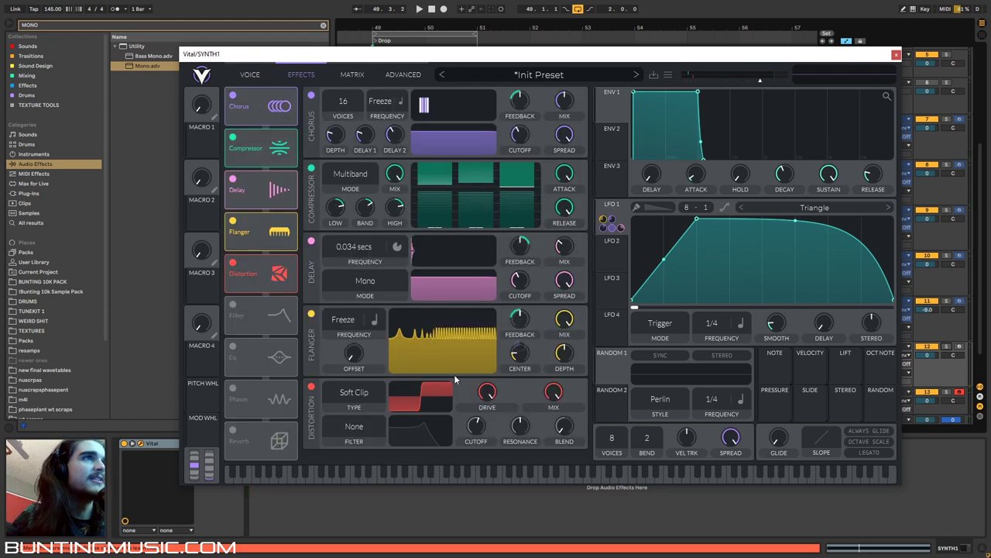
pyautogui.click(260, 76)
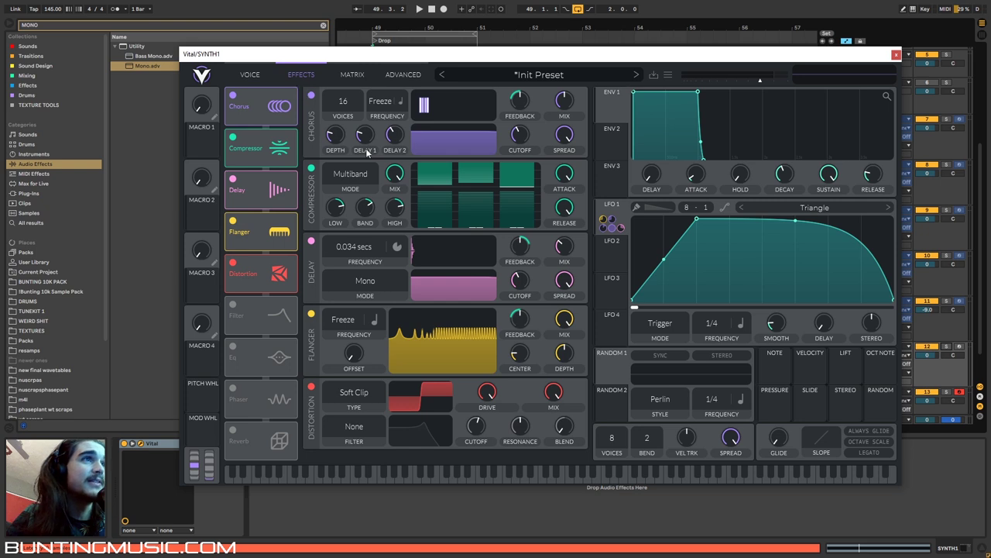
# Step: Close the Vital window and duplicate the SYNTH1 track 12 with its clip
pyautogui.click(271, 80)
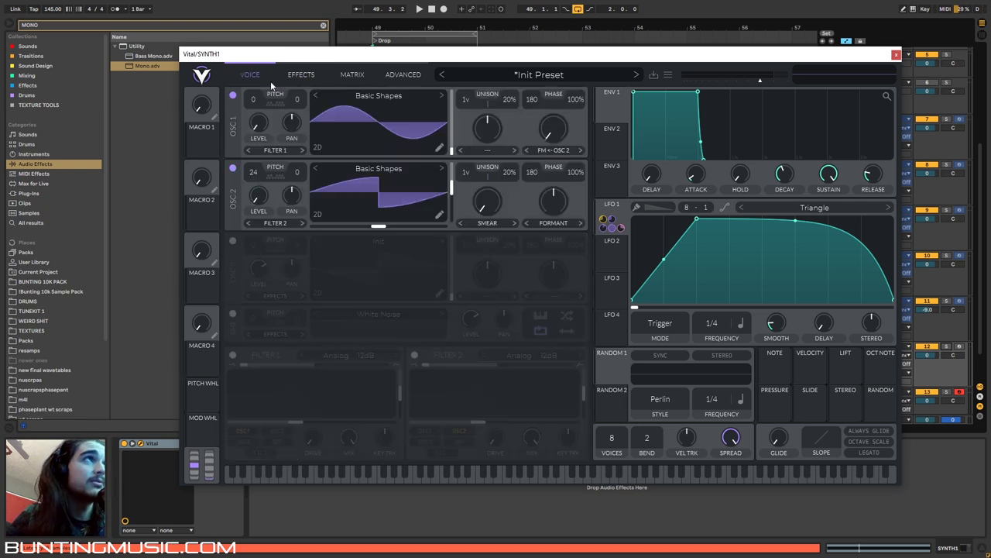
pyautogui.click(896, 54)
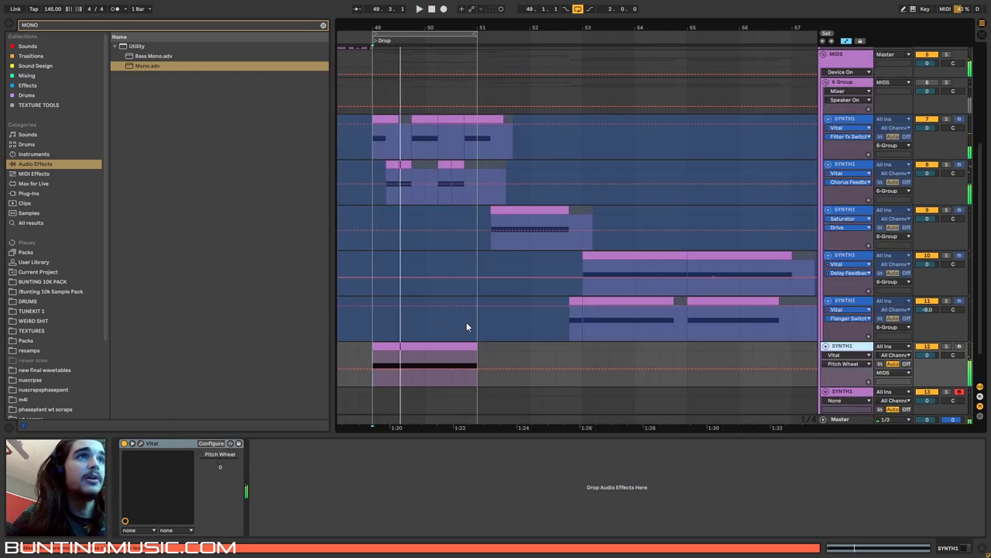
pyautogui.hotkey('ctrl', 'd')
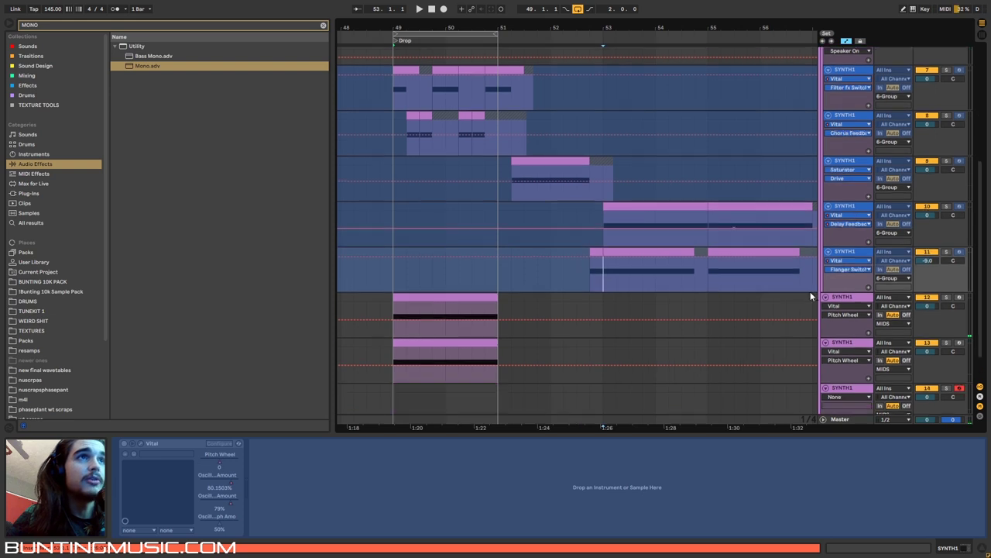
# Step: Solo SYNTH1 track 11 and listen to it from bar 53 as a reference
pyautogui.scroll(3, 865, 179)
pyautogui.click(945, 313)
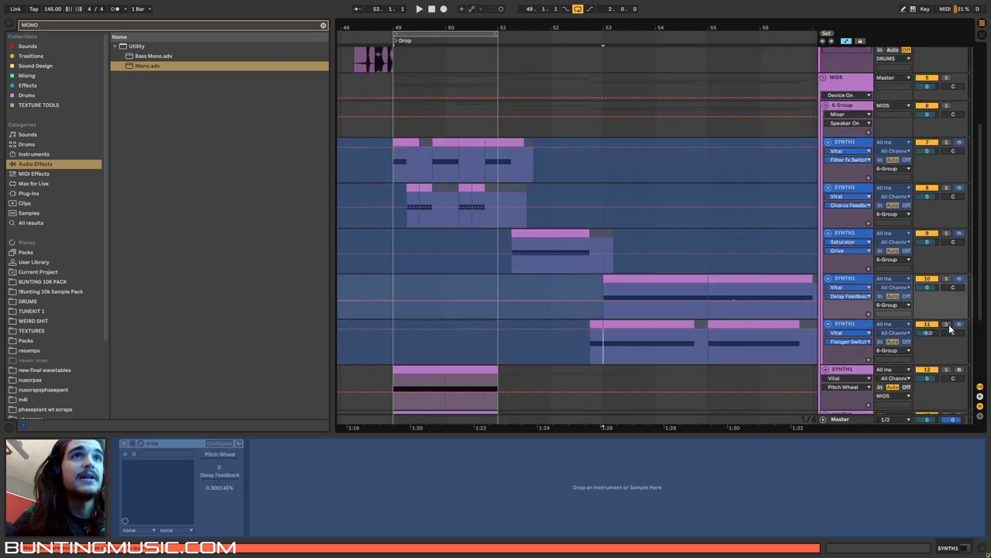
pyautogui.keyDown('ctrl'); pyautogui.click(948, 280); pyautogui.keyUp('ctrl')
pyautogui.press('space')
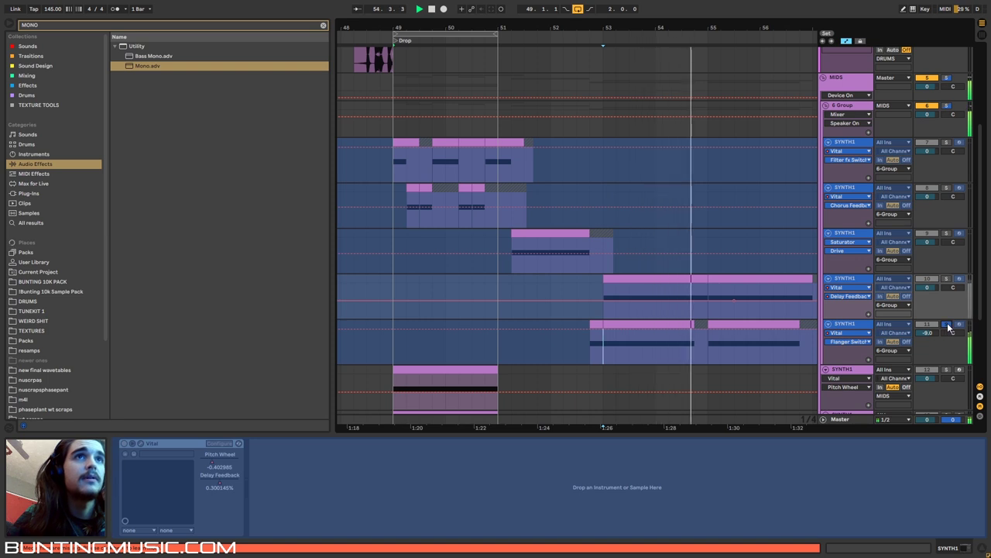
pyautogui.press('space')
# Step: Solo the duplicated SYNTH1 track 13, audition it and open its Vital instance for editing
pyautogui.scroll(-3, 678, 314)
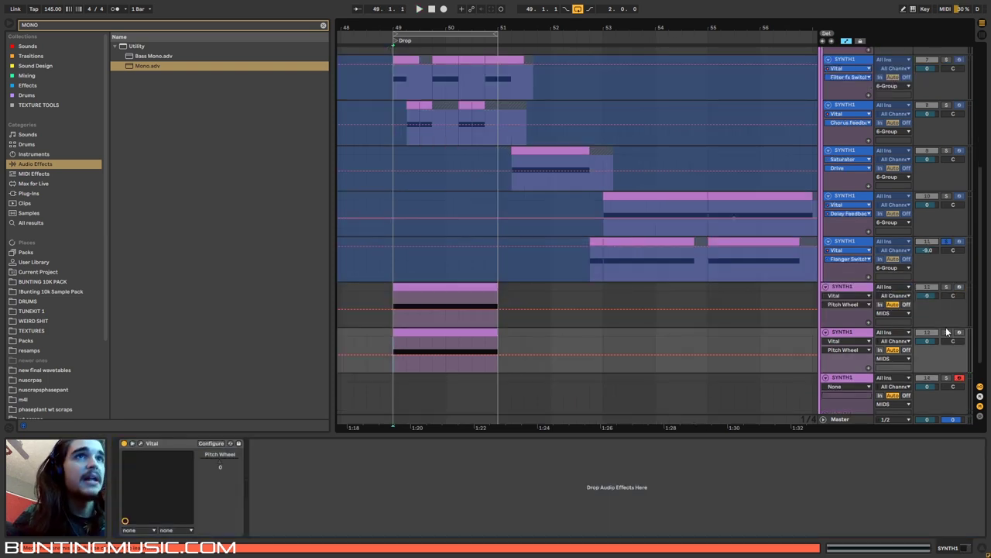
pyautogui.click(851, 333)
pyautogui.press('space')
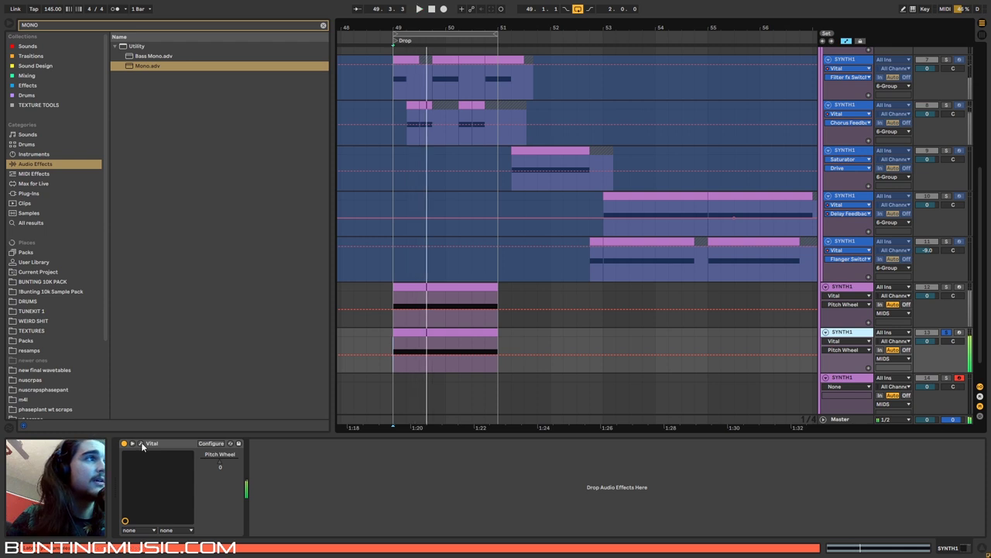
pyautogui.click(141, 444)
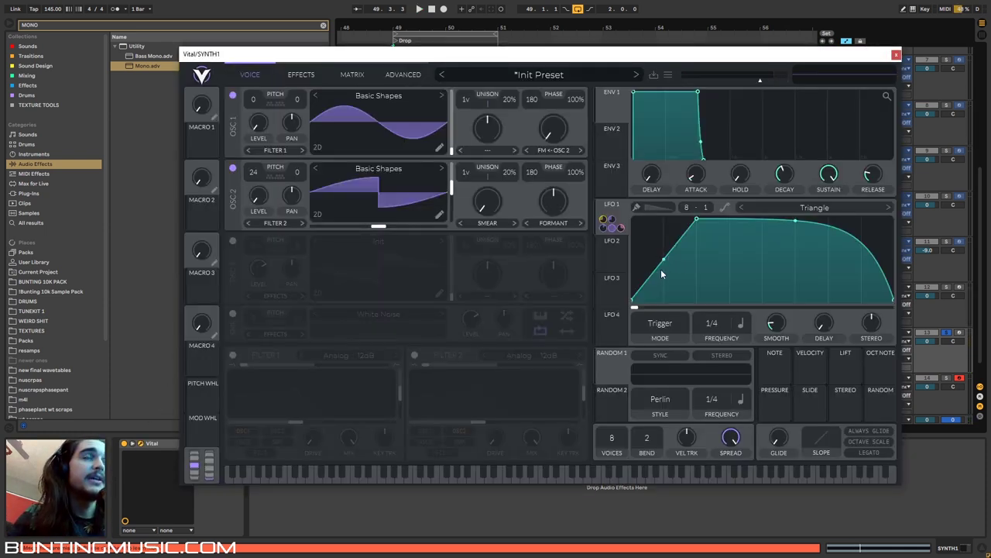
# Step: Reshape LFO 1 into a near-rectangular full-height curve by pulling both slopes into the graph's upper corners, and audition it
pyautogui.doubleClick(661, 270)
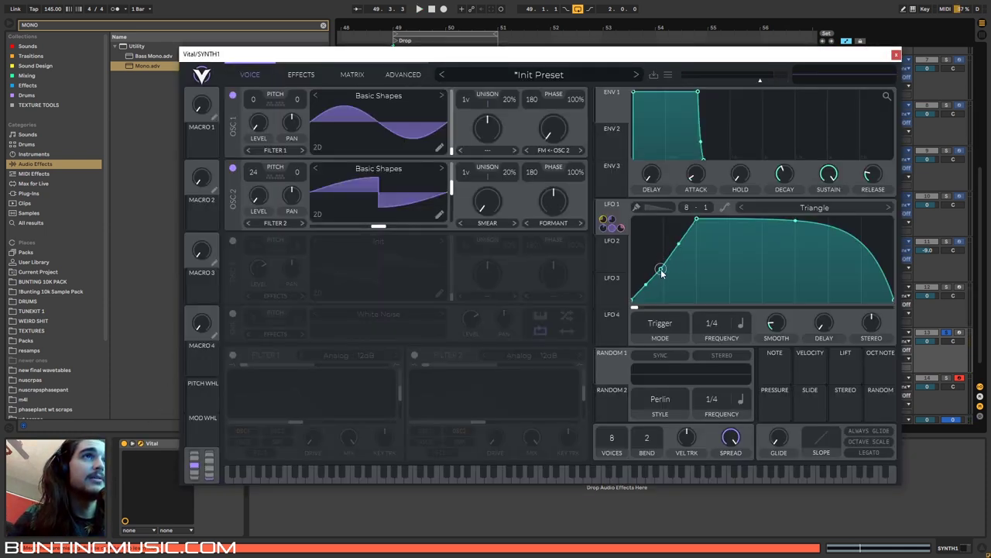
pyautogui.moveTo(661, 270); pyautogui.dragTo(632, 200)
pyautogui.doubleClick(846, 249)
pyautogui.moveTo(846, 249); pyautogui.dragTo(900, 212)
pyautogui.press('space')
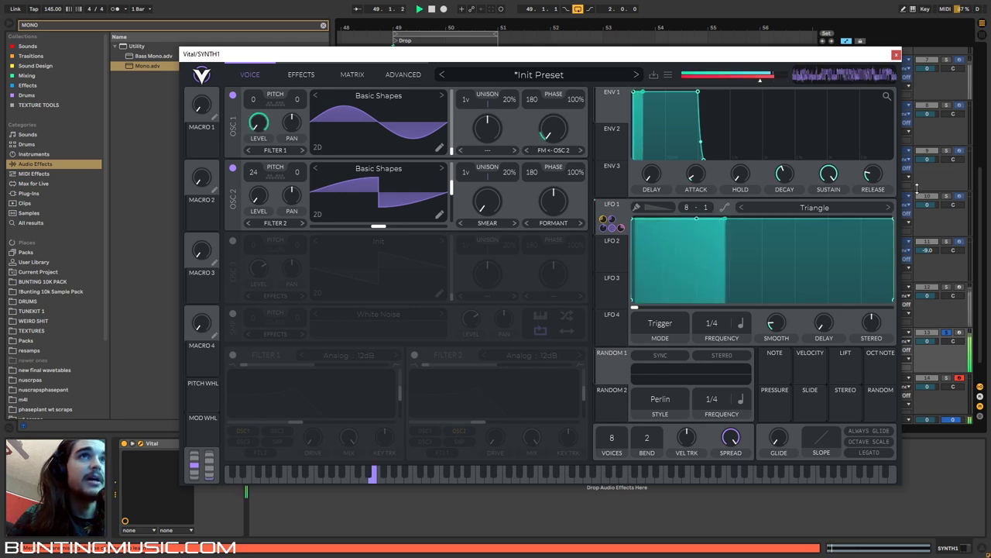
pyautogui.press('space')
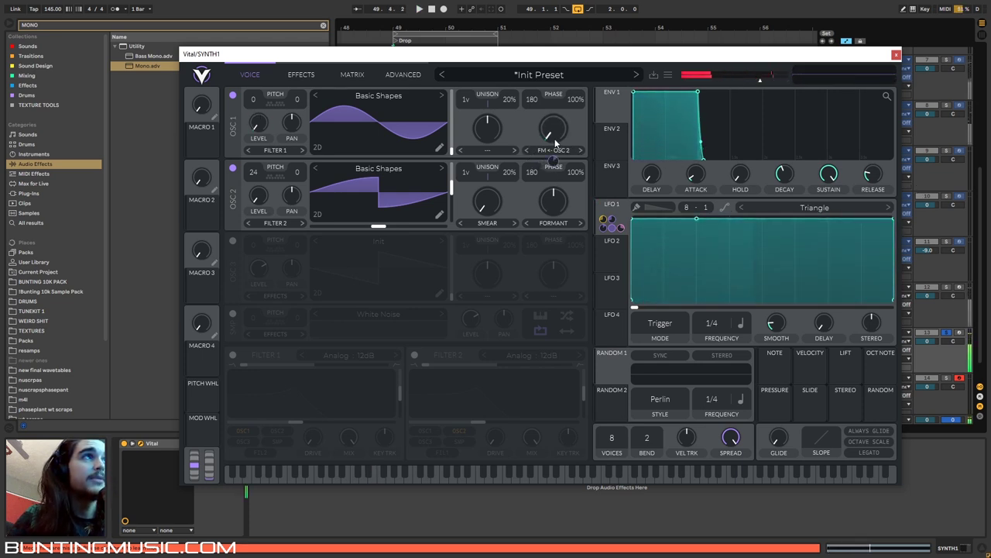
# Step: Set oscillator 1's FM amount to 62.50% and raise oscillator 2's Formant amount during playback
pyautogui.press('space')
pyautogui.moveTo(561, 124); pyautogui.dragTo(554, 164)
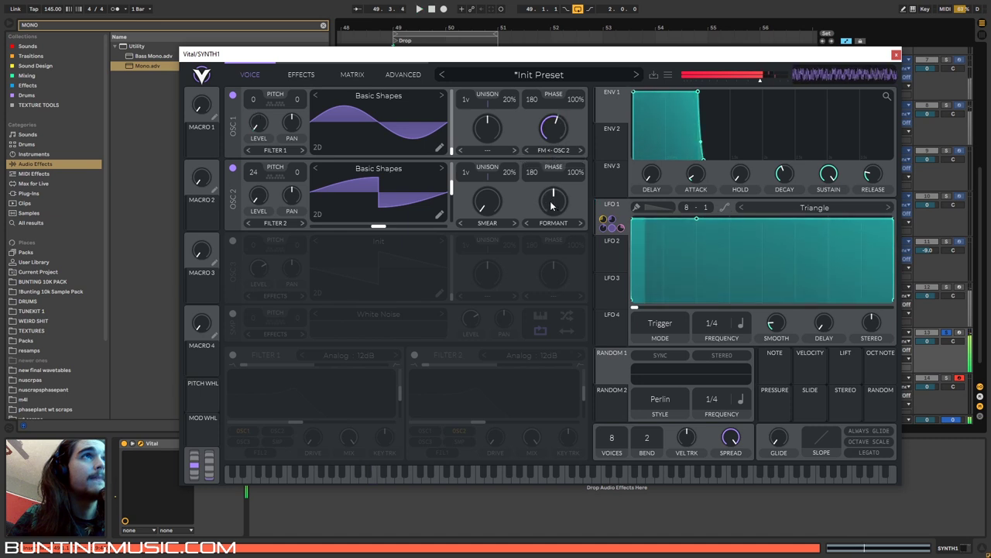
pyautogui.moveTo(554, 199); pyautogui.dragTo(554, 153)
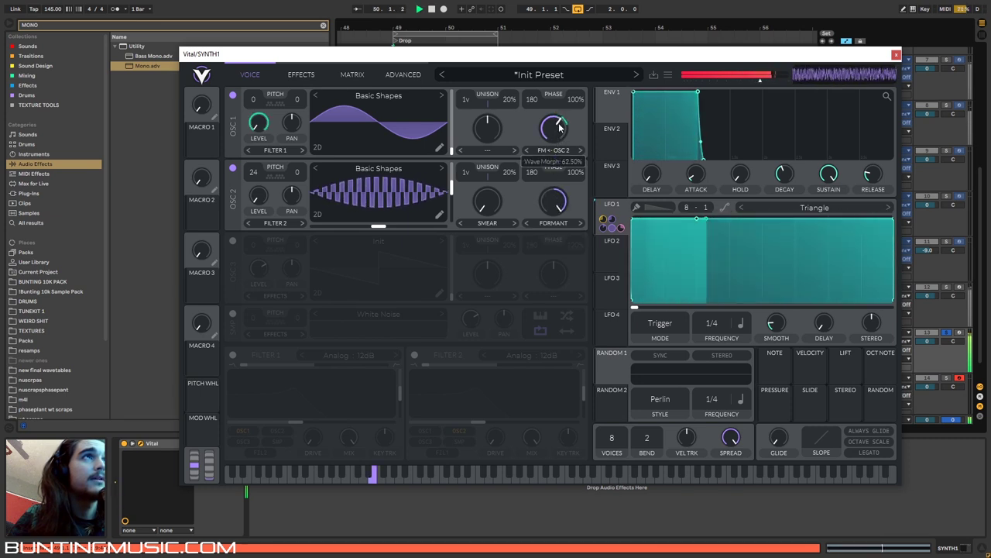
pyautogui.press('space')
# Step: Enable the EQ effect on track 13's Vital and raise its low-cut frequency
pyautogui.click(302, 74)
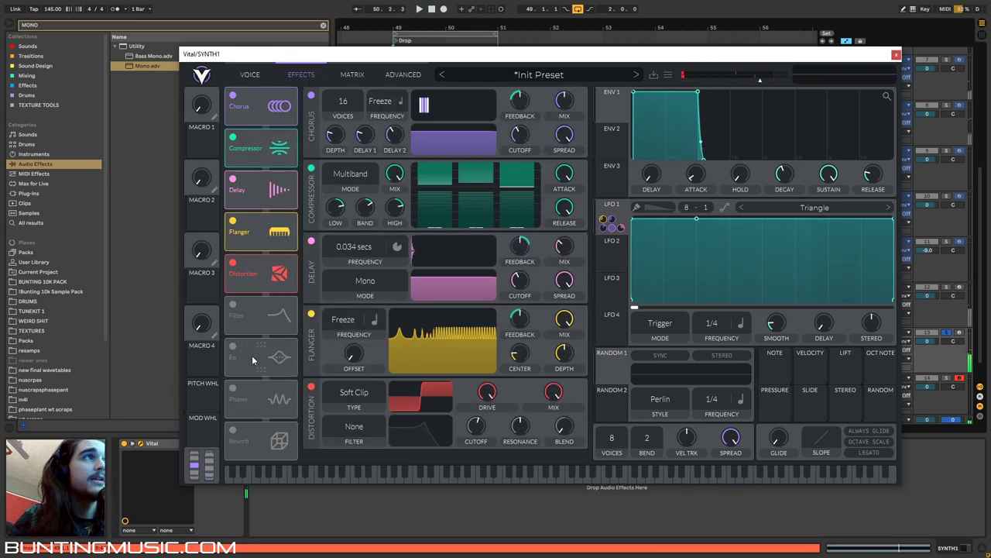
pyautogui.click(233, 346)
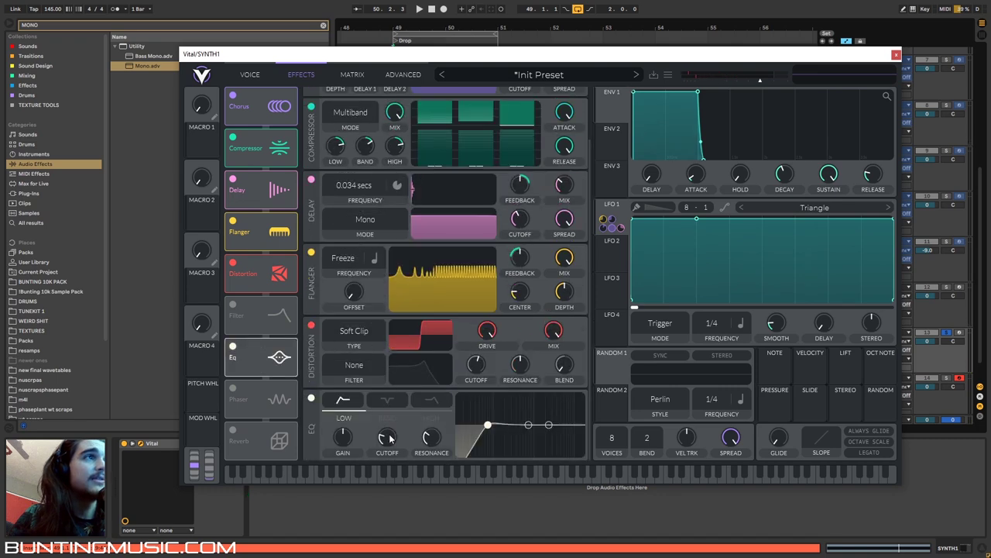
pyautogui.scroll(3, 941, 295)
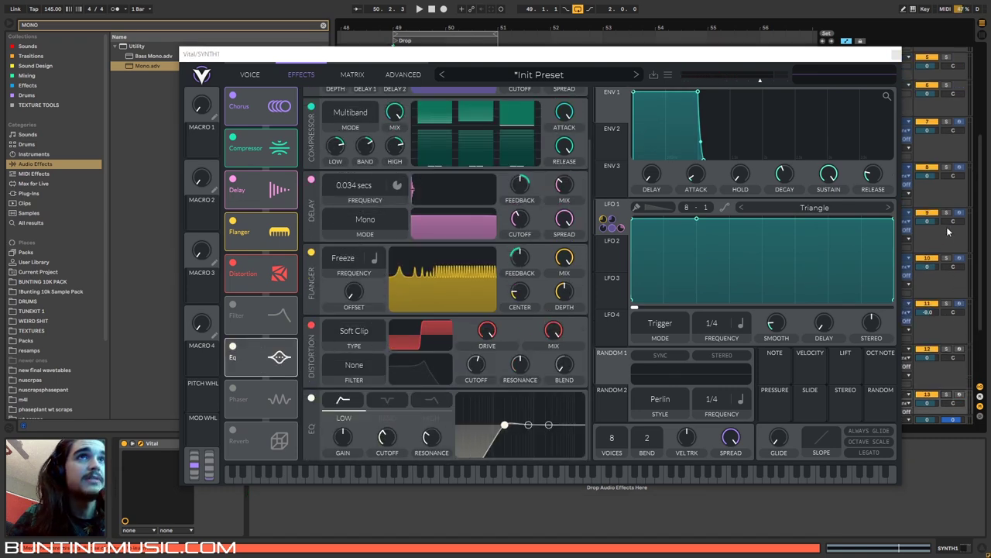
# Step: Mute the 6-Group, play the remaining synth layers together and set track 13's volume to -3.0 dB
pyautogui.moveTo(860, 84); pyautogui.dragTo(634, 81)
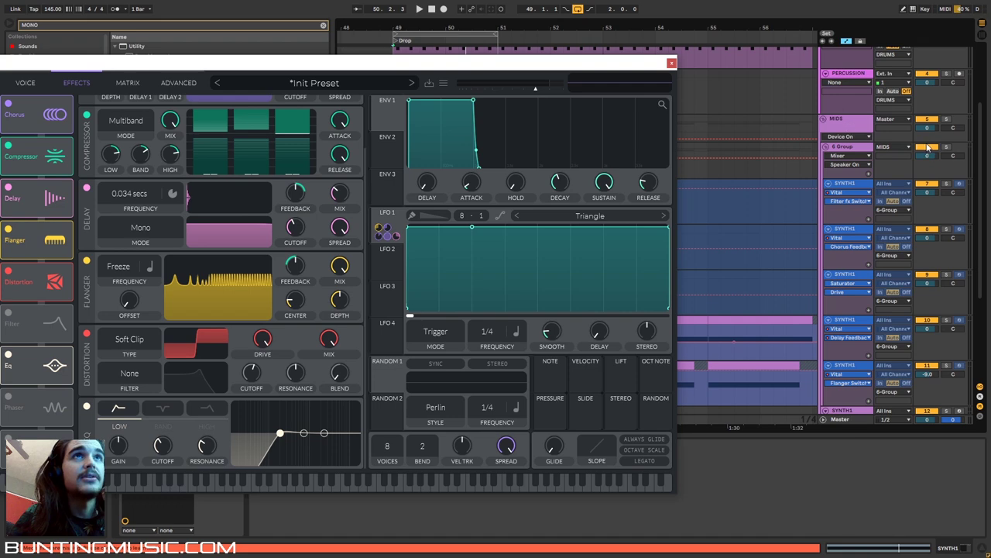
pyautogui.click(927, 147)
pyautogui.press('space')
pyautogui.moveTo(560, 65); pyautogui.dragTo(668, 47)
pyautogui.scroll(-2, 868, 340)
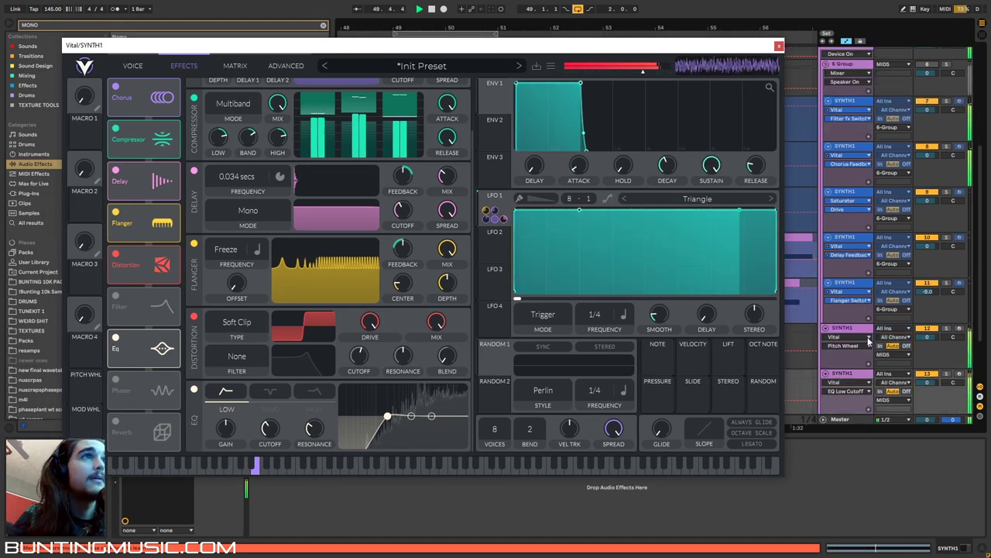
pyautogui.scroll(-2, 868, 341)
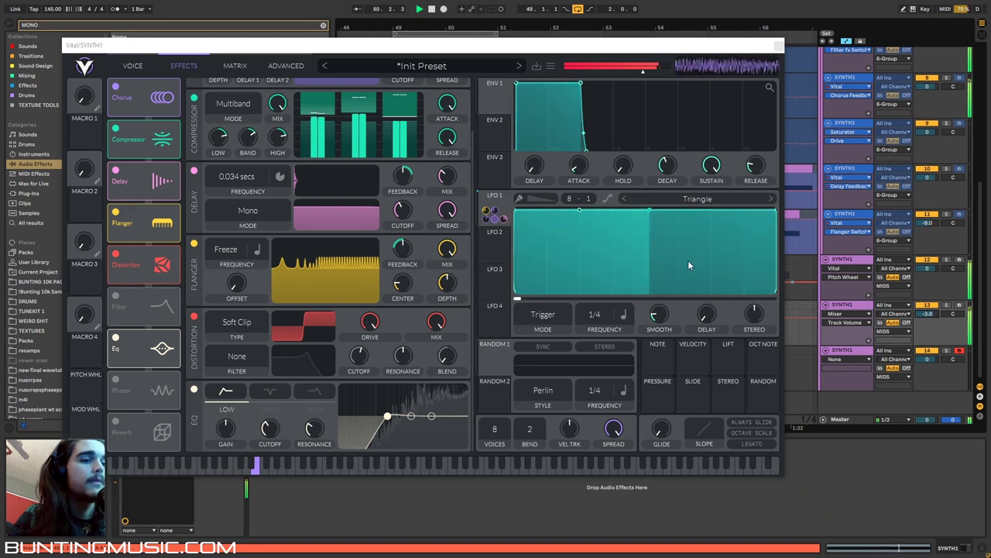
pyautogui.press('space')
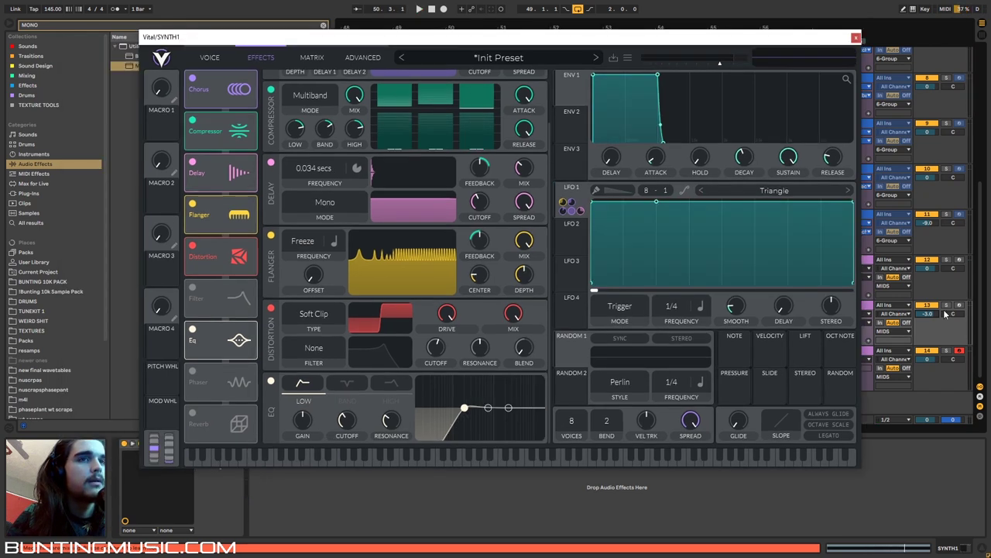
# Step: Solo track 13 and lower oscillator 2's Formant amount
pyautogui.click(945, 313)
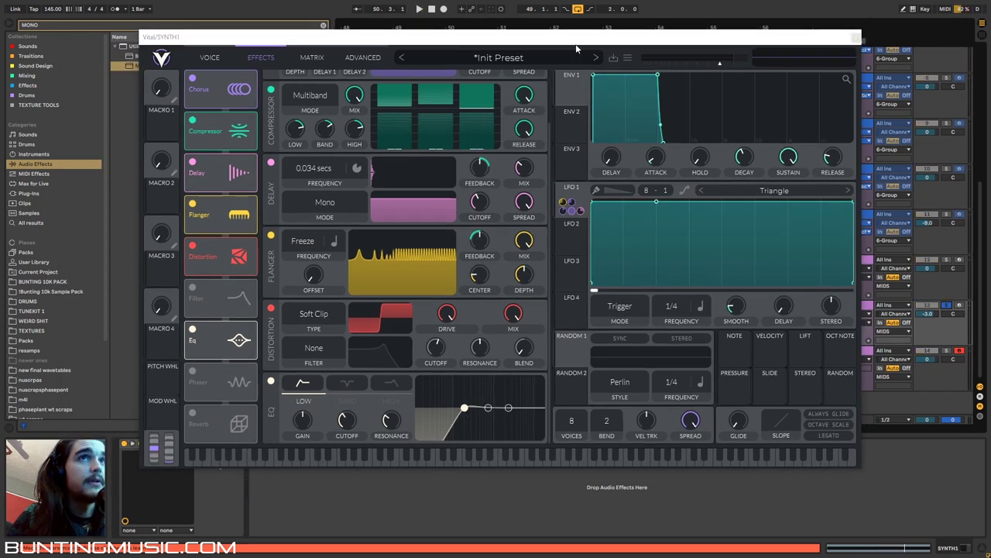
pyautogui.moveTo(577, 41)
pyautogui.mouseDown()
pyautogui.moveTo(609, 473)
pyautogui.moveTo(566, 36)
pyautogui.mouseUp()
pyautogui.click(199, 52)
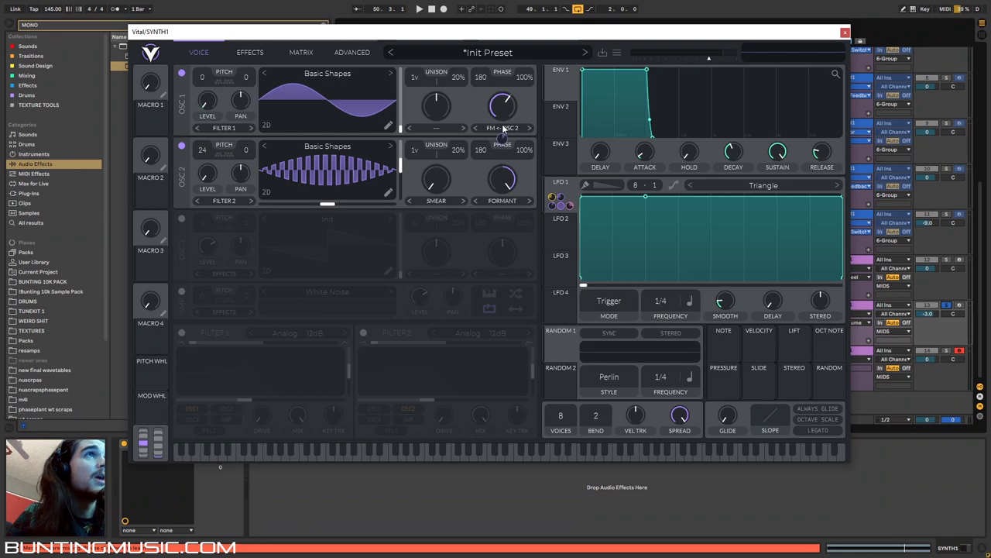
pyautogui.moveTo(502, 180); pyautogui.dragTo(494, 205)
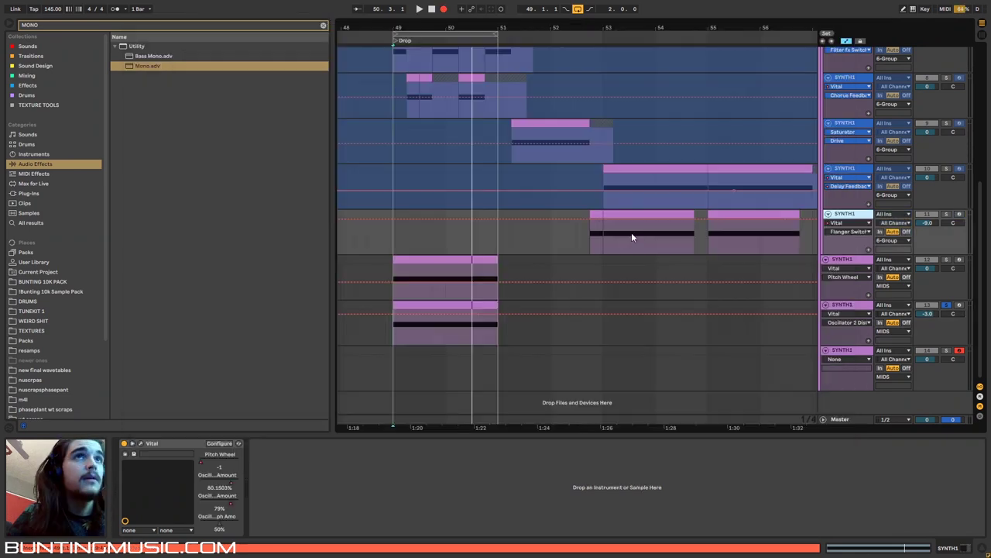
# Step: Solo track 11, unmute the 6-Group and play the track from bar 53
pyautogui.click(605, 241)
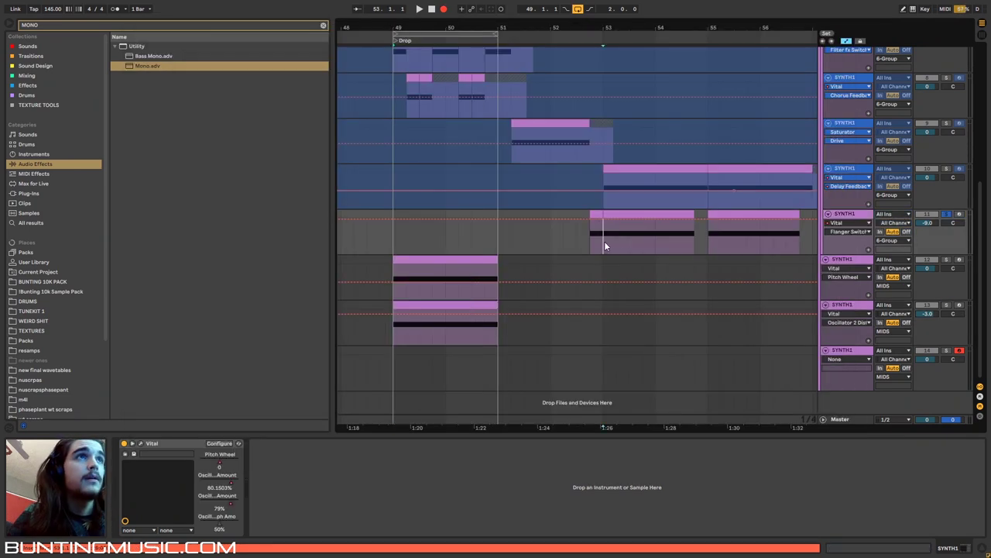
pyautogui.press('F9')
pyautogui.press('space')
pyautogui.scroll(3, 888, 132)
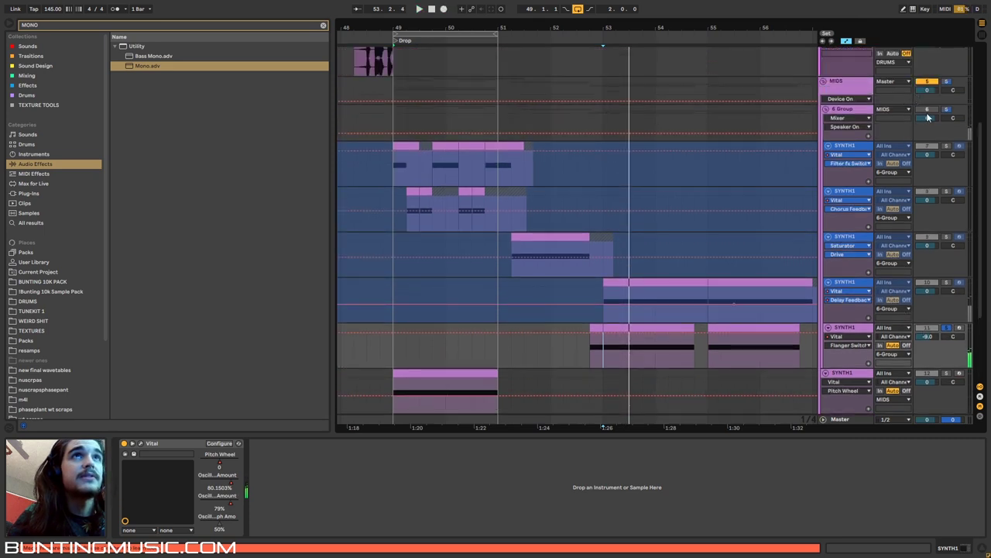
pyautogui.click(930, 110)
pyautogui.press('space')
# Step: Examine track 11's automation for the pitch wheel and the oscillator 1 and 2 distortion amounts around bar 55
pyautogui.scroll(-2, 830, 302)
pyautogui.click(849, 282)
pyautogui.click(842, 295)
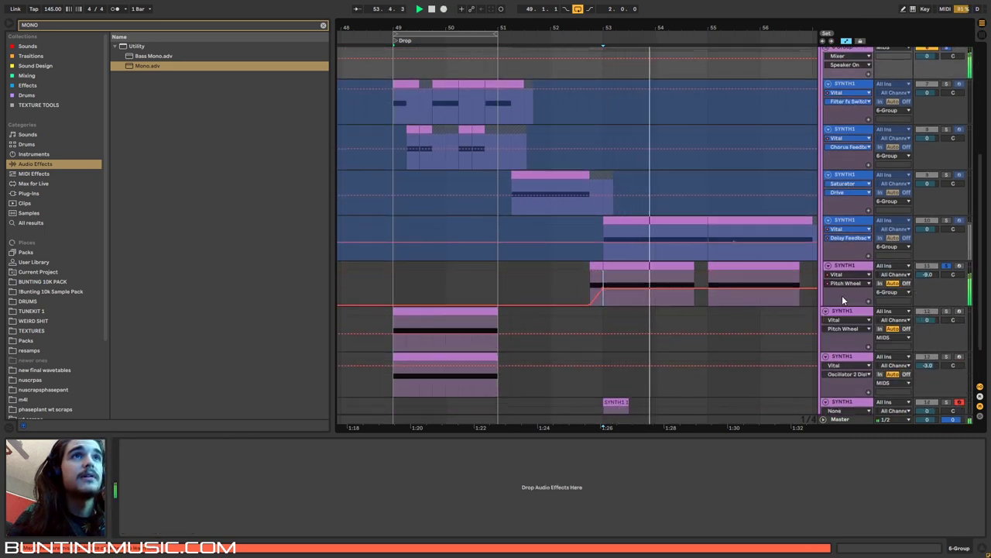
pyautogui.click(843, 282)
pyautogui.click(852, 307)
pyautogui.click(708, 297)
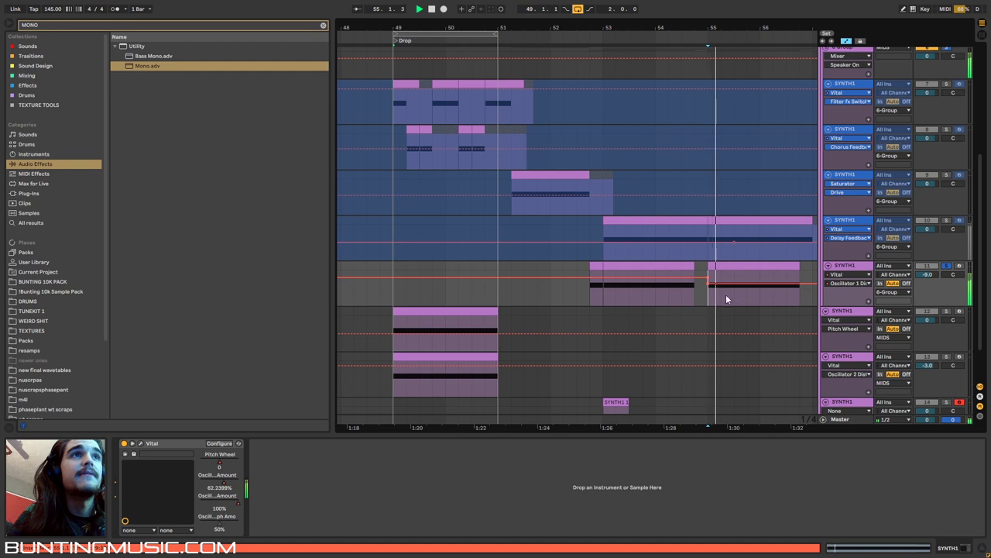
pyautogui.click(844, 283)
pyautogui.click(845, 316)
pyautogui.press('space')
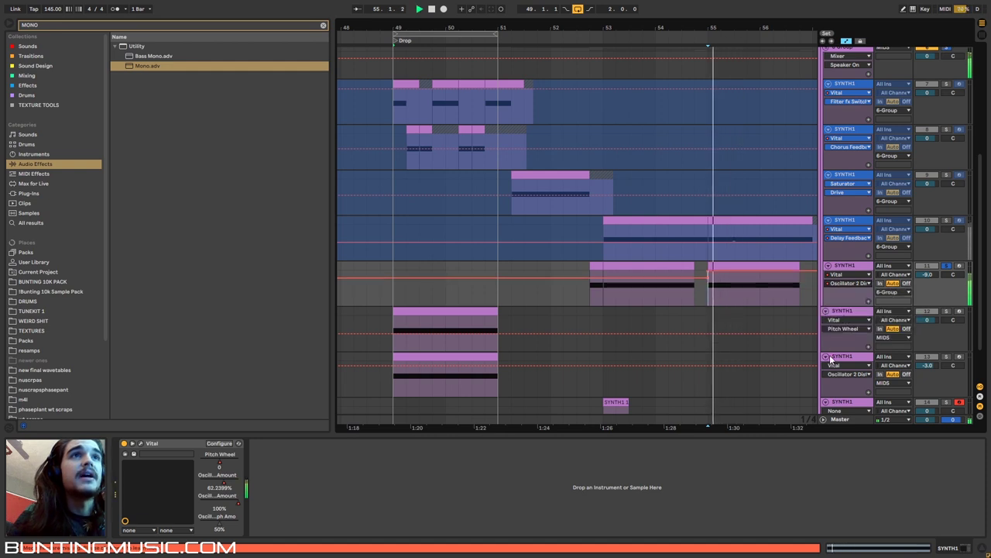
# Step: Lower oscillator 2's Formant amount further in track 13's Vital
pyautogui.click(833, 358)
pyautogui.moveTo(419, 273); pyautogui.dragTo(417, 282)
pyautogui.moveTo(484, 132); pyautogui.dragTo(498, 366)
pyautogui.click(775, 362)
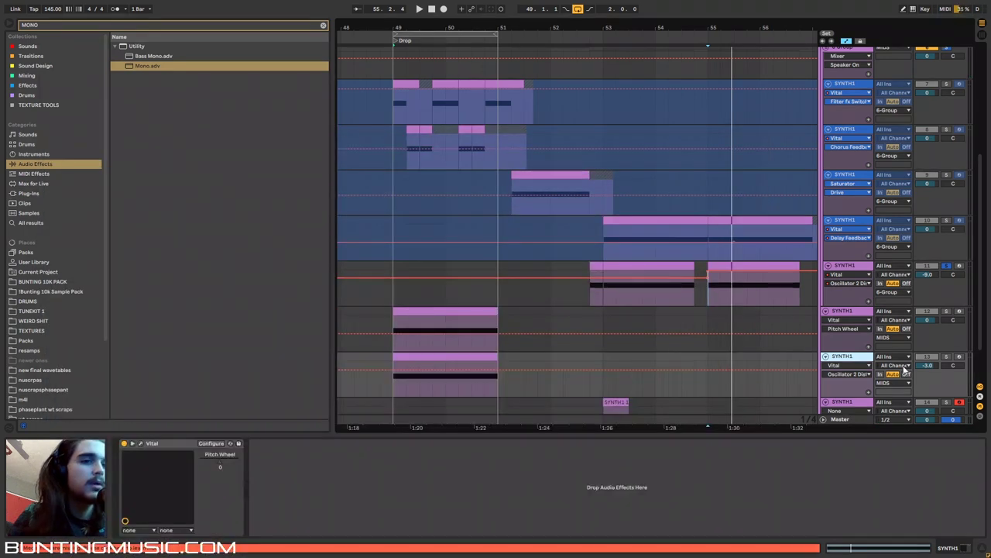
# Step: Duplicate SYNTH1 track 12 once more, solo the new copy and audition it from bar 49
pyautogui.click(509, 207)
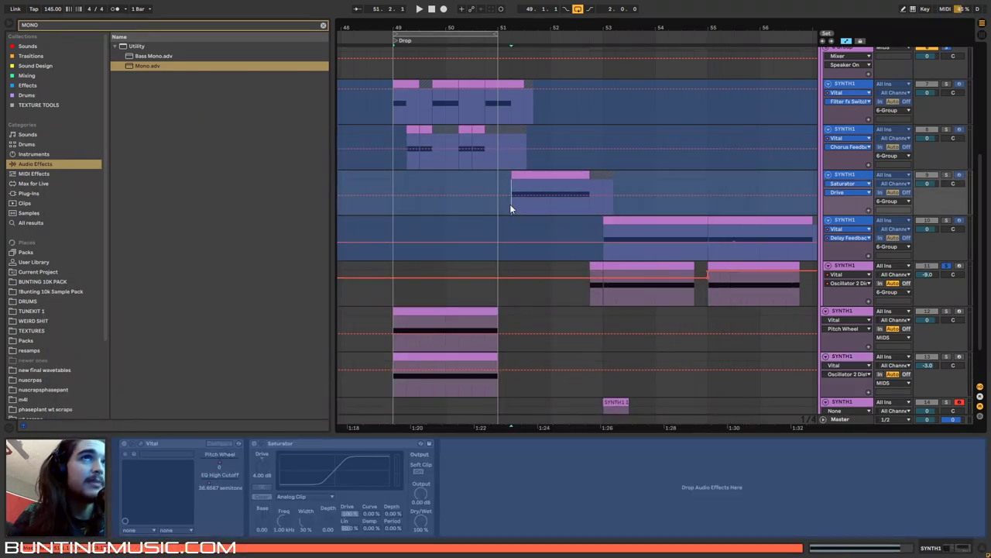
pyautogui.scroll(2, 937, 80)
pyautogui.press('space')
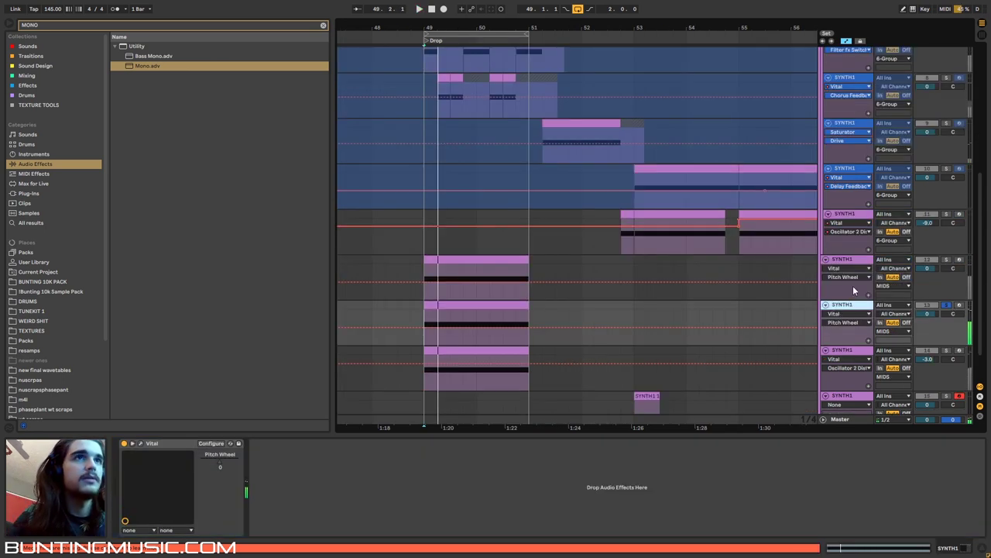
pyautogui.click(856, 296)
pyautogui.click(858, 306)
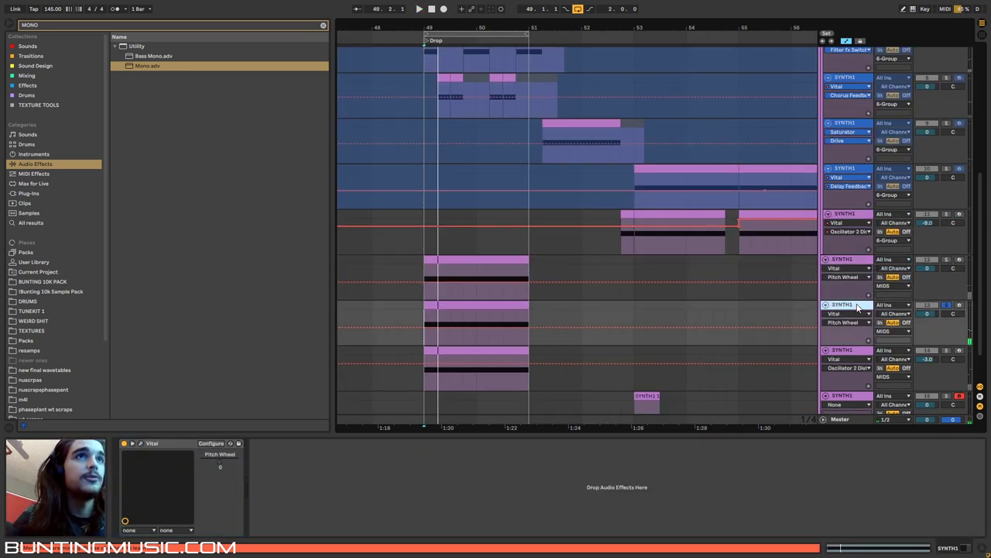
# Step: Remove the LFO 1 modulation from oscillator 1's level and FM amount in track 13's Vital, and raise both settings
pyautogui.click(142, 443)
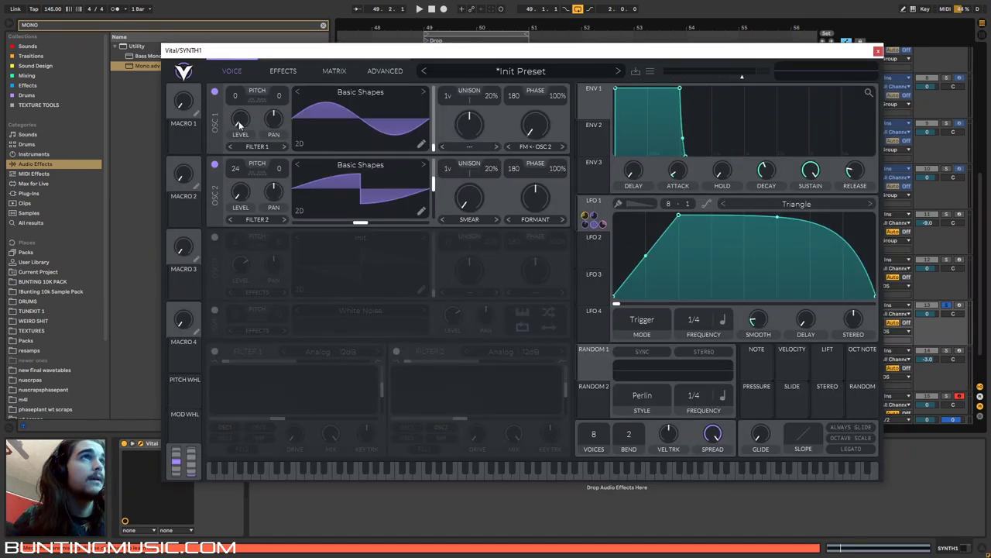
pyautogui.rightClick(240, 123)
pyautogui.click(259, 180)
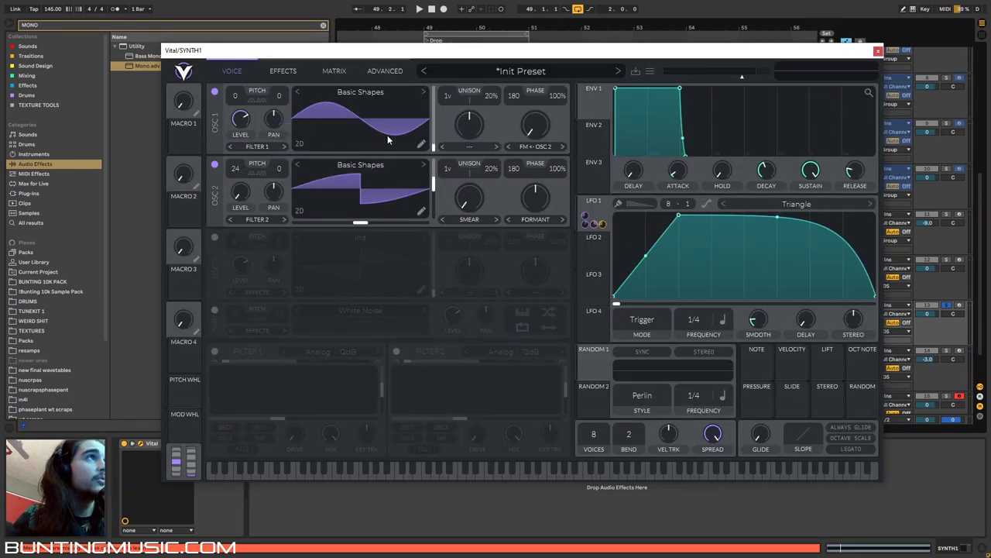
pyautogui.rightClick(531, 131)
pyautogui.click(543, 183)
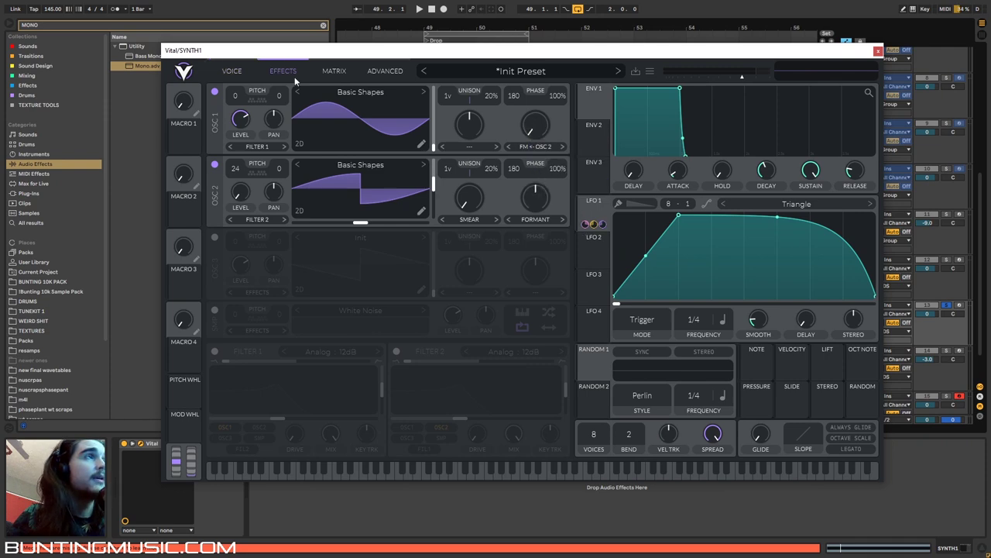
pyautogui.click(283, 71)
pyautogui.click(232, 70)
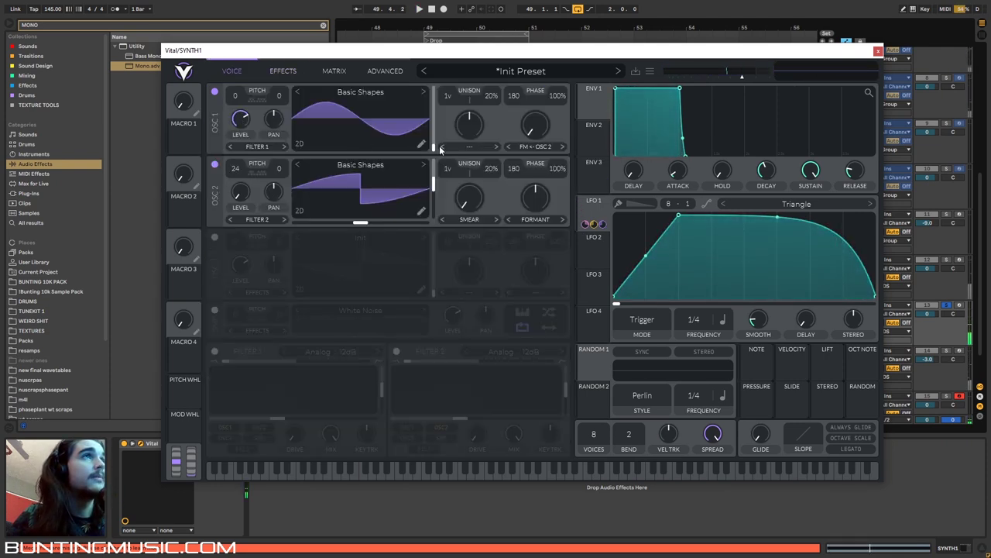
pyautogui.press('space')
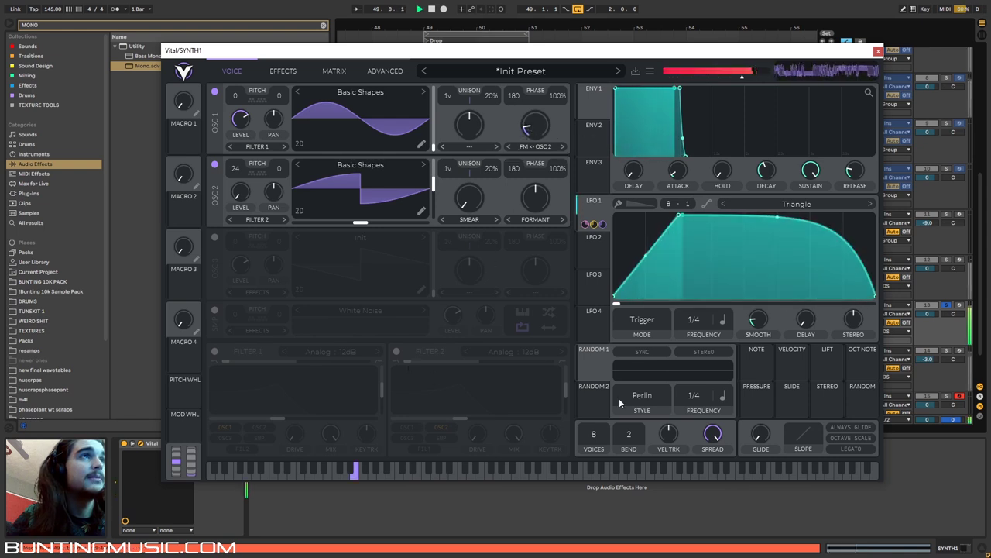
# Step: Set Vital's pitch bend range to 11 and bend the pitch wheel while the loop plays
pyautogui.moveTo(629, 436); pyautogui.dragTo(640, 407)
pyautogui.press('space')
pyautogui.press('space')
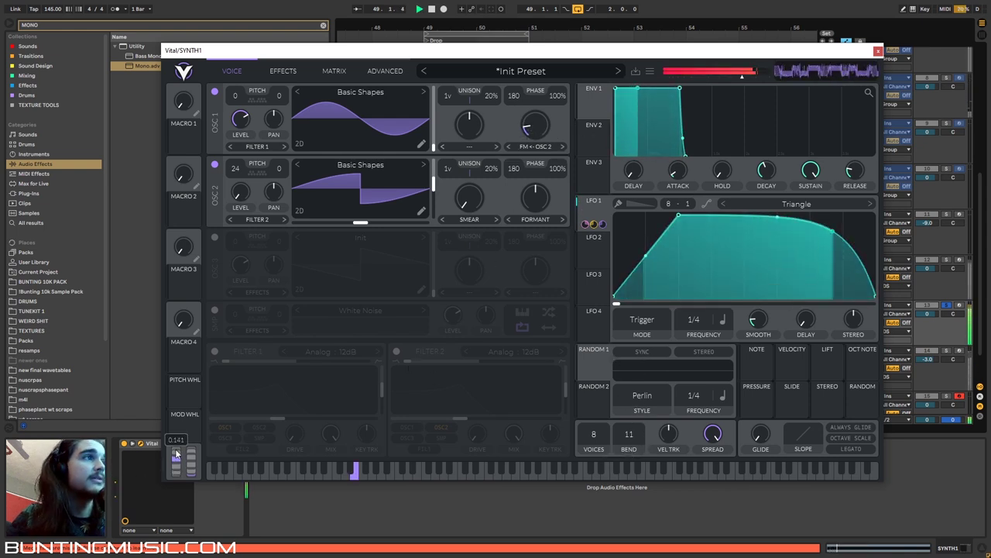
pyautogui.moveTo(176, 458); pyautogui.dragTo(174, 470)
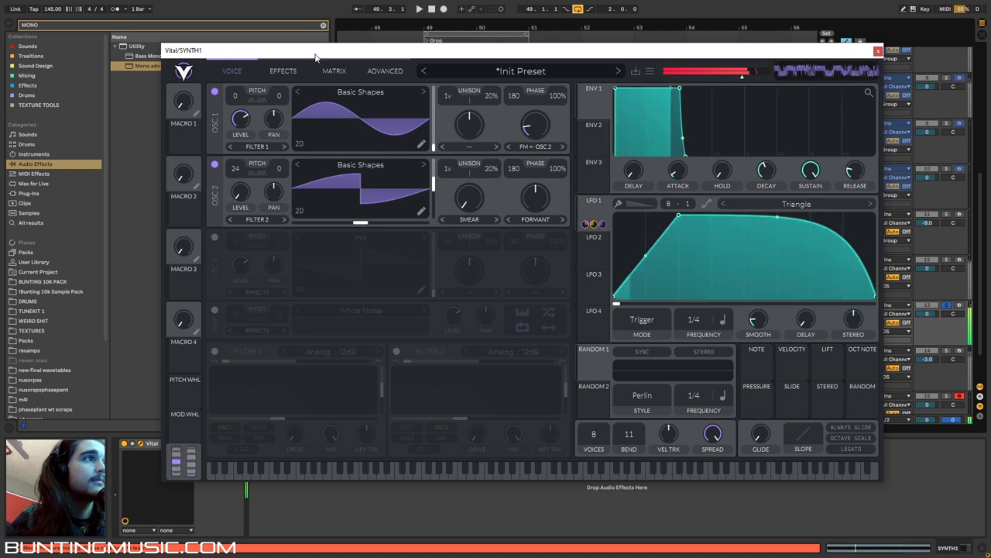
# Step: Enable the EQ at the start of Vital's effects chain, switch its band to a notch and lower the notch cutoff
pyautogui.moveTo(266, 49); pyautogui.dragTo(597, 439)
pyautogui.click(379, 23)
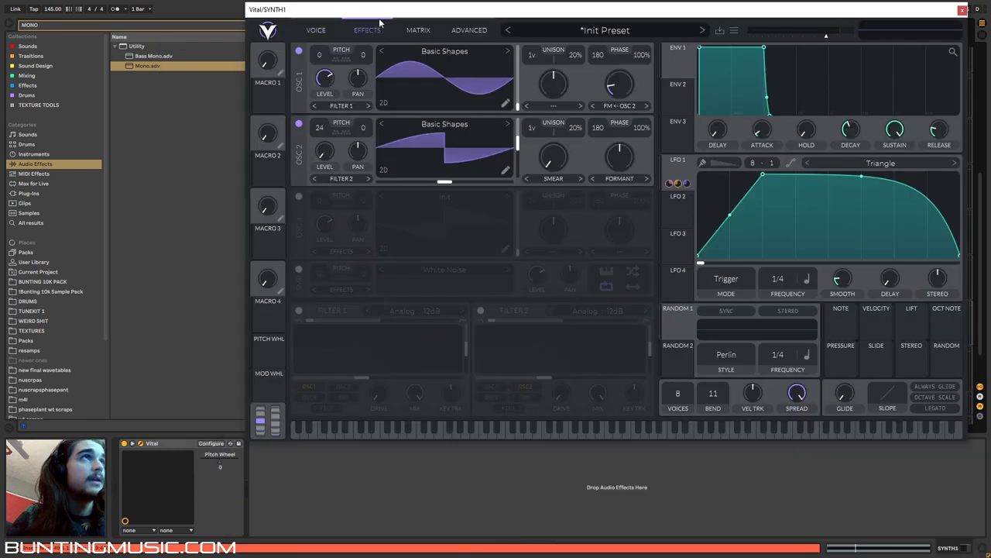
pyautogui.moveTo(385, 10); pyautogui.dragTo(381, 18)
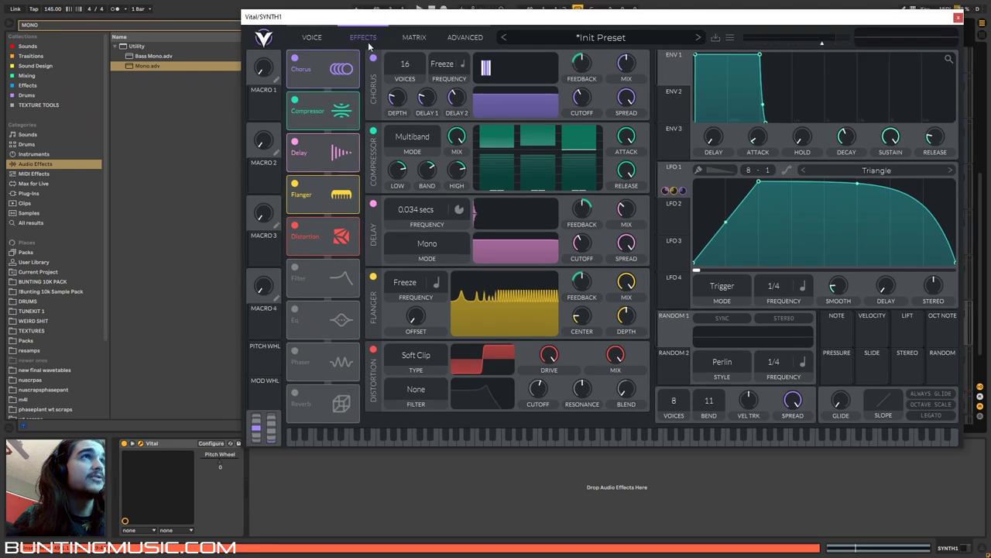
pyautogui.click(295, 310)
pyautogui.moveTo(318, 317); pyautogui.dragTo(333, 65)
pyautogui.click(450, 63)
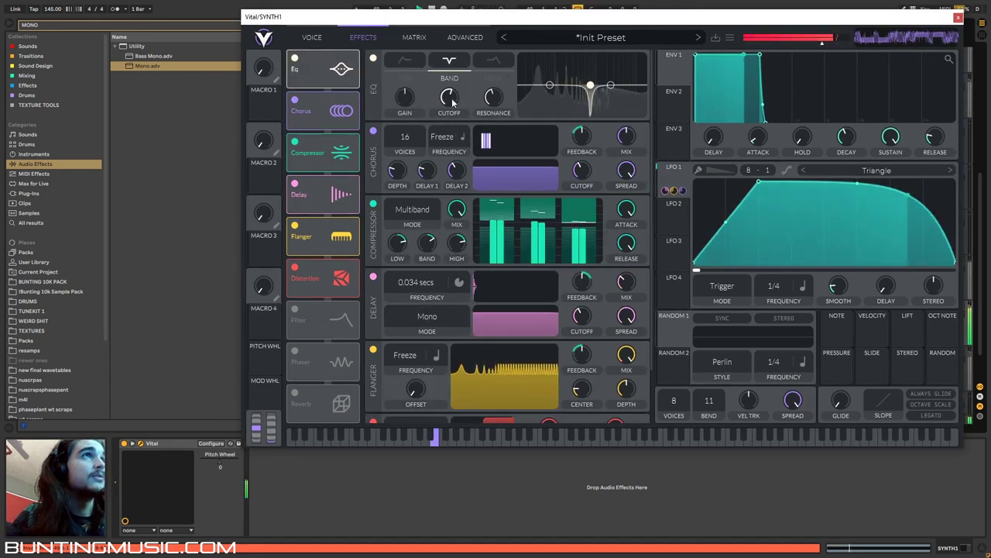
pyautogui.moveTo(451, 95)
pyautogui.mouseDown()
pyautogui.moveTo(446, 130)
pyautogui.moveTo(451, 93)
pyautogui.moveTo(446, 109)
pyautogui.mouseUp()
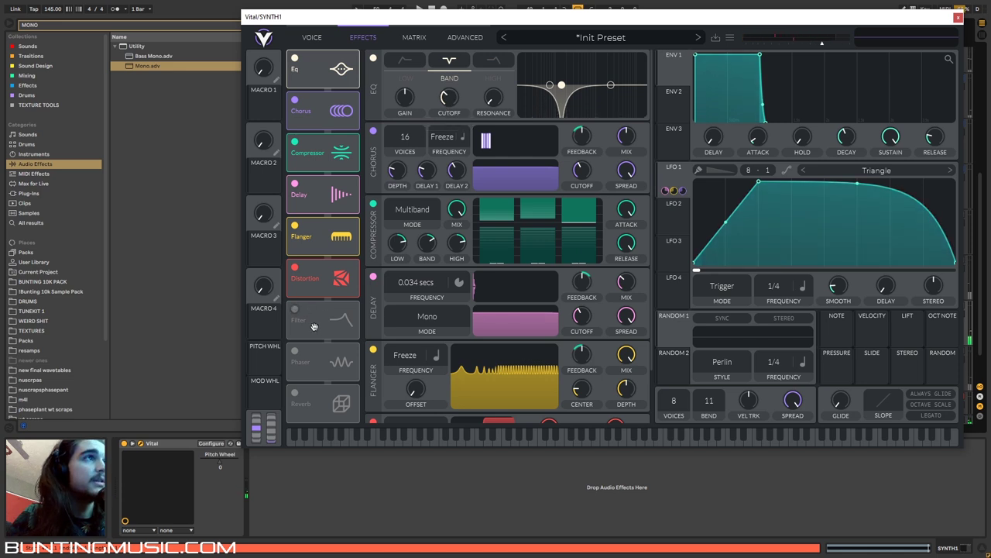
# Step: Enable the Filter effect right after the EQ, set it to Analog B/P/N, and adjust its blend, resonance and cutoff
pyautogui.moveTo(314, 326); pyautogui.dragTo(326, 109)
pyautogui.click(442, 138)
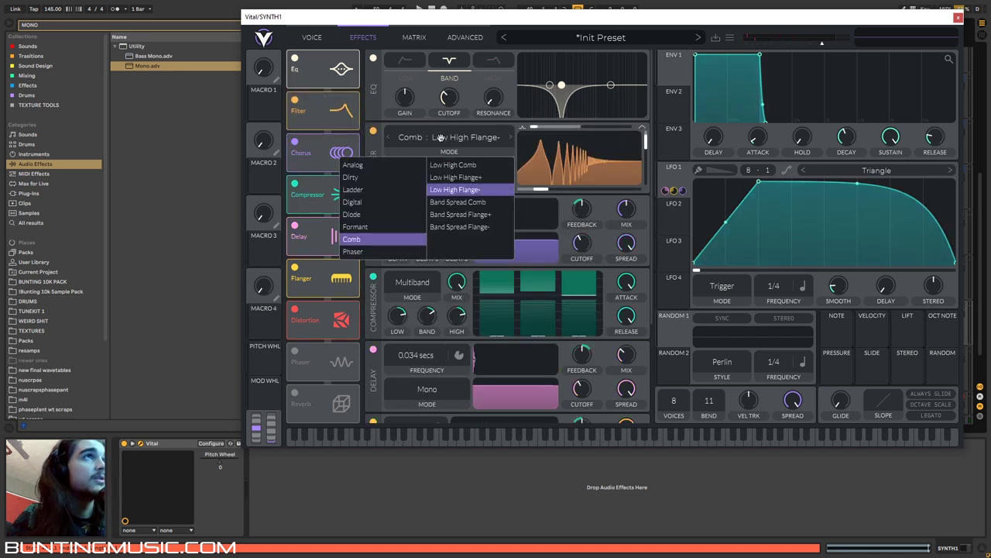
pyautogui.click(376, 164)
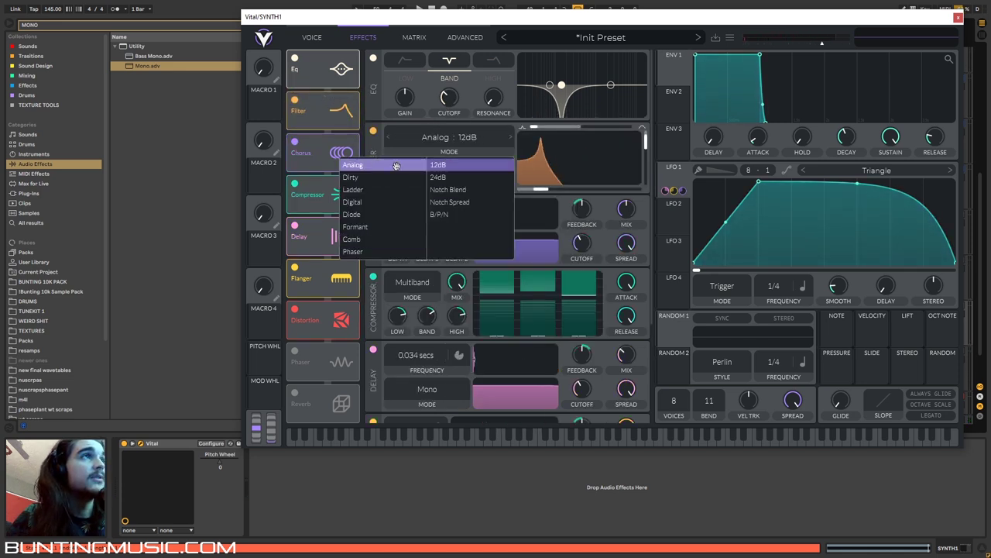
pyautogui.click(535, 125)
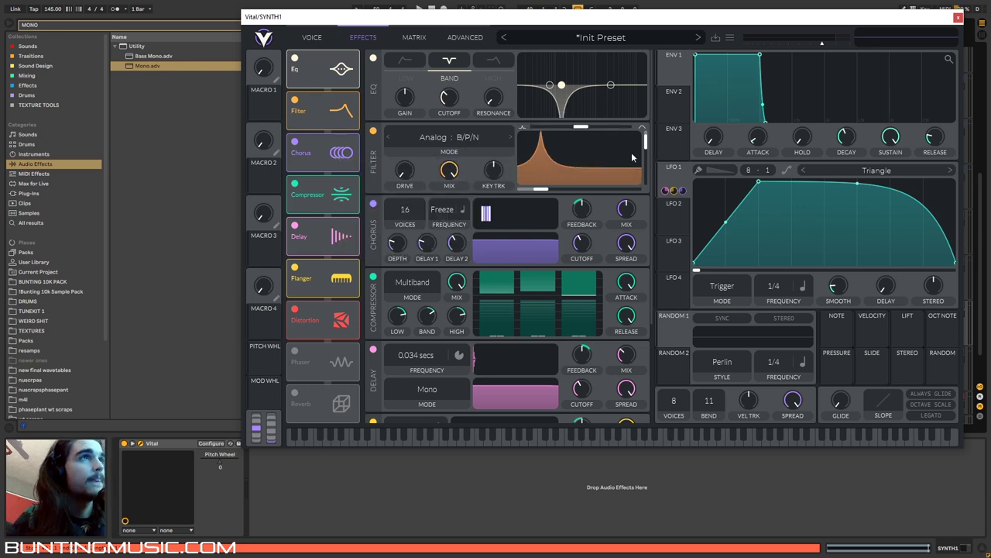
pyautogui.moveTo(641, 173); pyautogui.dragTo(640, 177)
pyautogui.press('space')
pyautogui.moveTo(542, 190); pyautogui.dragTo(575, 189)
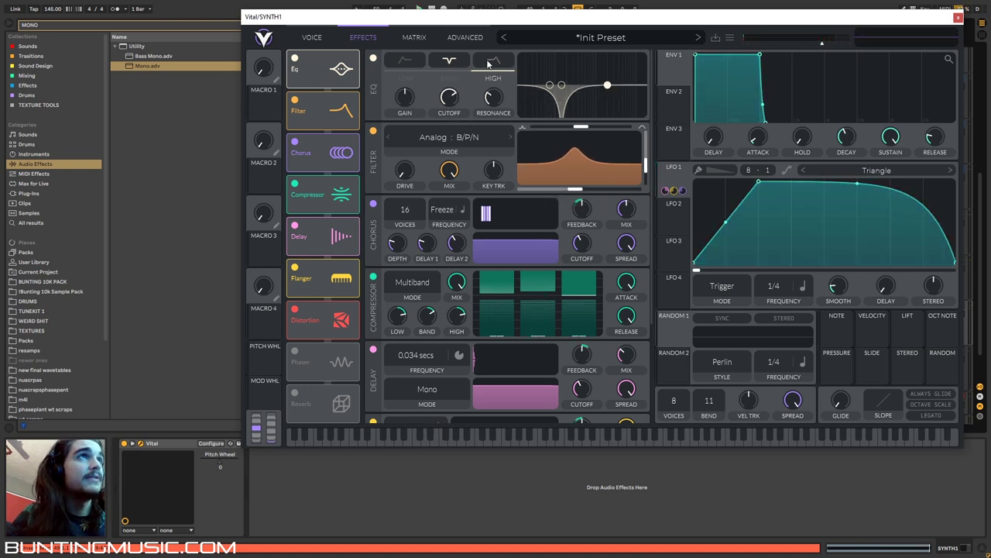
# Step: Switch the EQ's high section to a low-pass and sweep its cutoff during playback
pyautogui.click(491, 60)
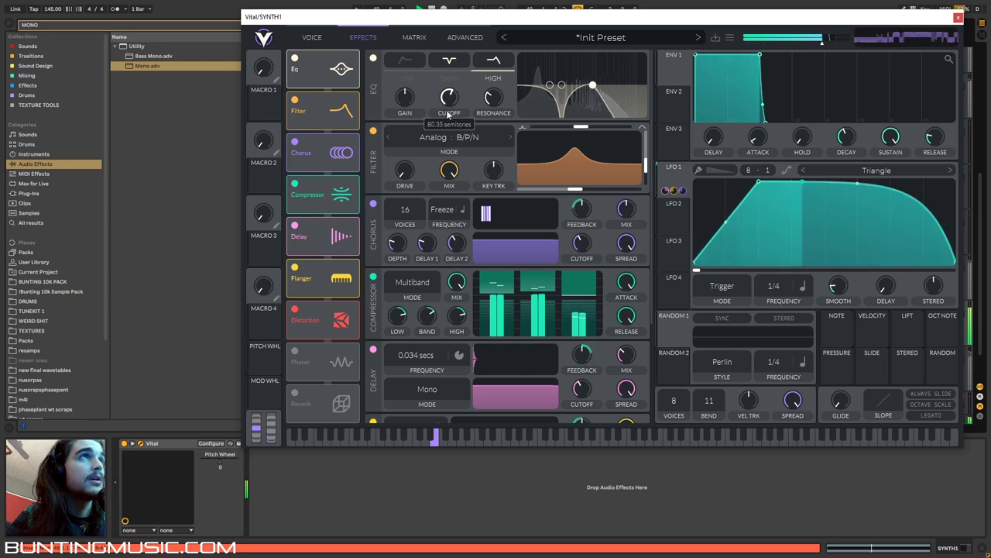
pyautogui.moveTo(447, 113); pyautogui.dragTo(449, 99)
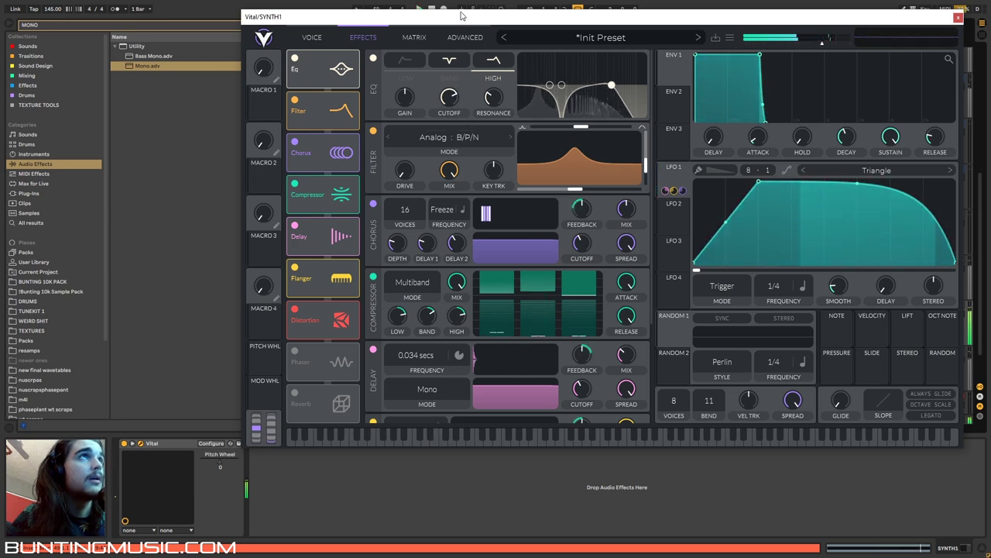
pyautogui.moveTo(461, 15); pyautogui.dragTo(481, 443)
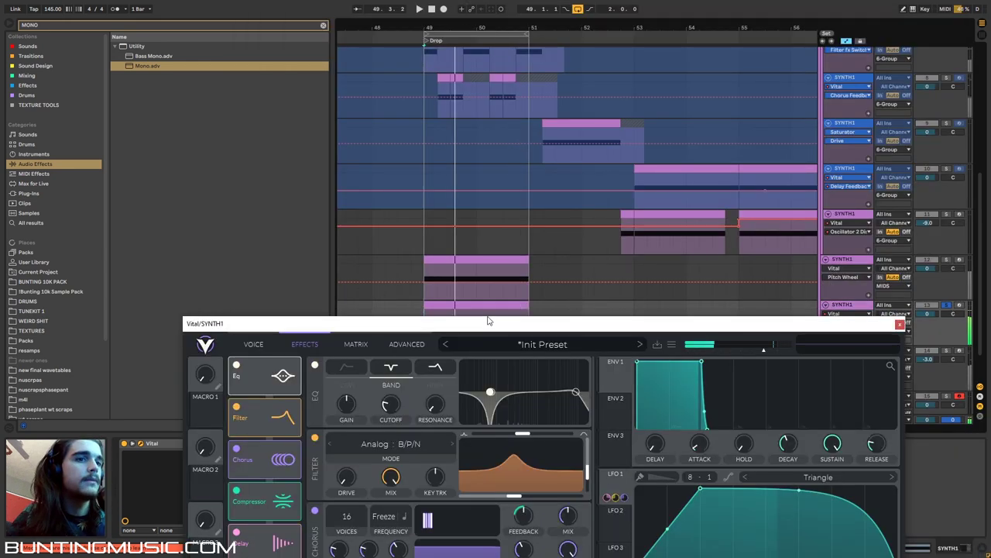
# Step: Audition track 13 from bar 49 with its EQ and filter cutoff automation
pyautogui.hotkey('alt', 'space')
pyautogui.click(426, 315)
pyautogui.press('space')
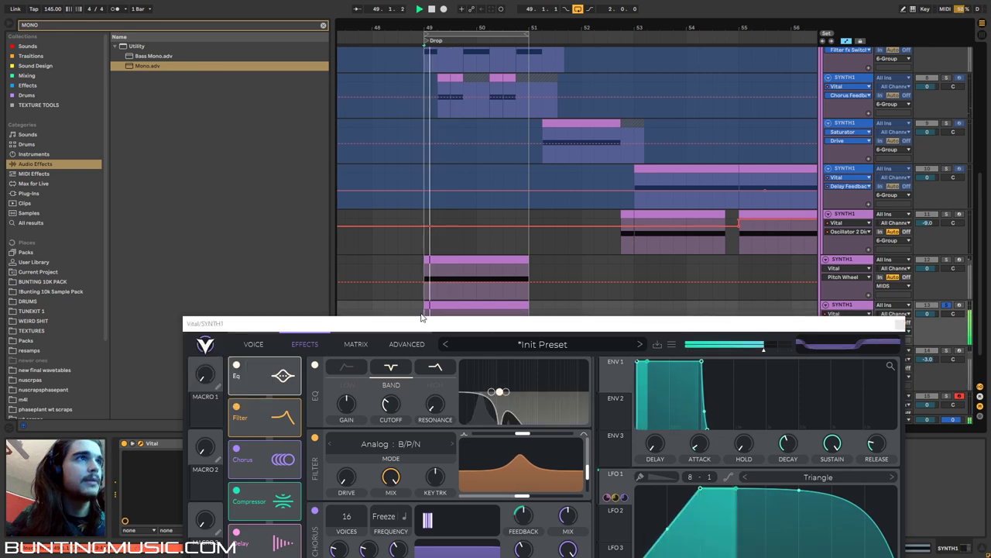
pyautogui.moveTo(464, 322); pyautogui.dragTo(461, 398)
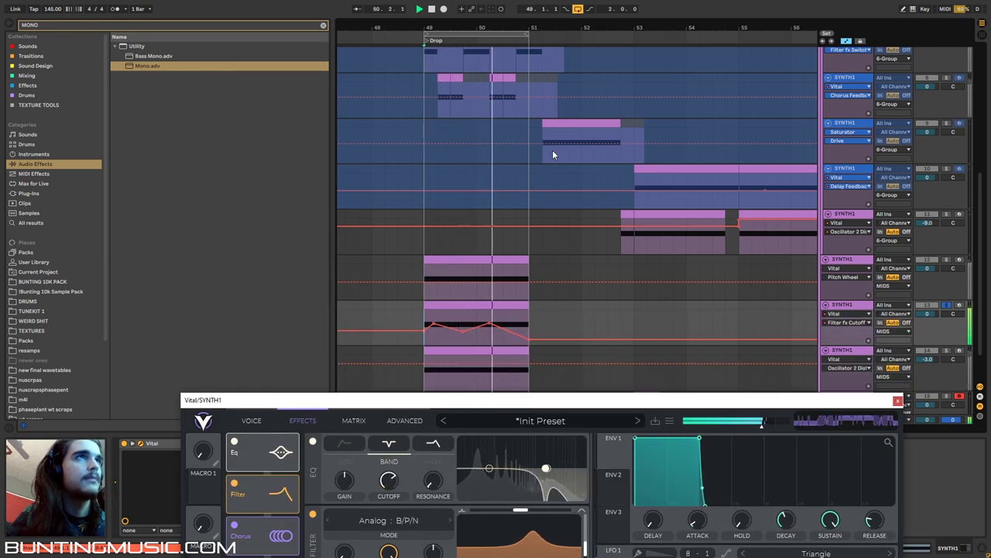
pyautogui.press('space')
# Step: Review the effects chain and oscillator settings in track 13's Vital
pyautogui.moveTo(447, 399); pyautogui.dragTo(467, 151)
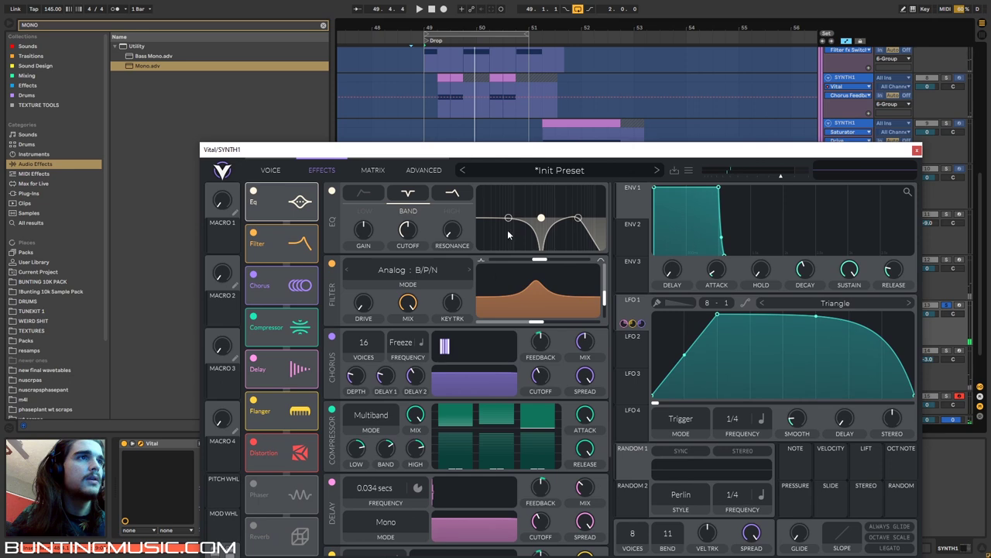
pyautogui.scroll(-4, 373, 320)
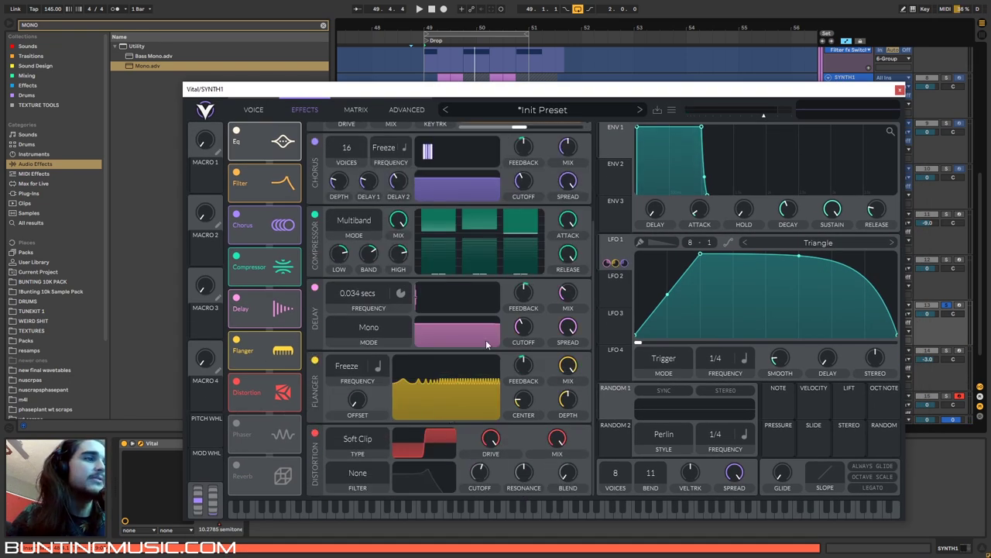
pyautogui.scroll(3, 472, 325)
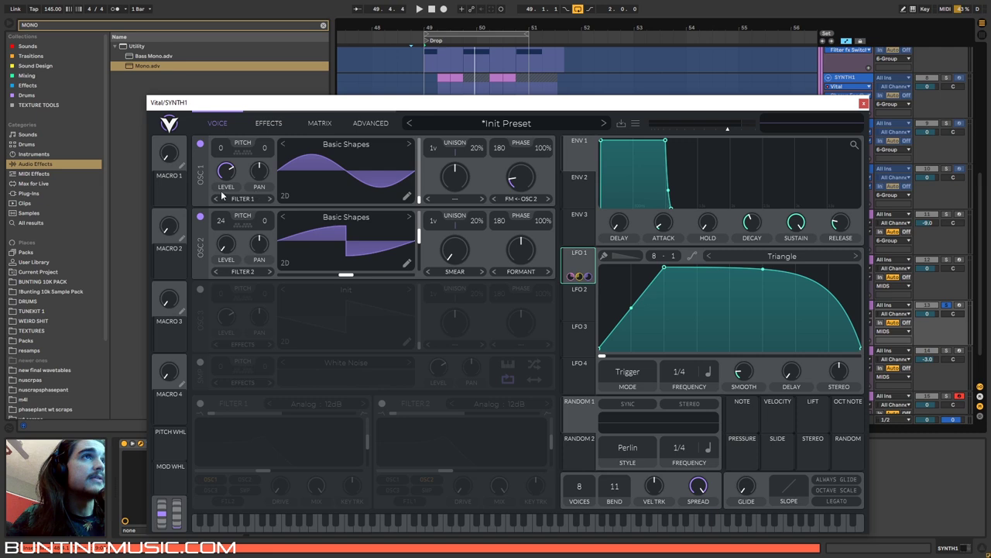
pyautogui.click(268, 124)
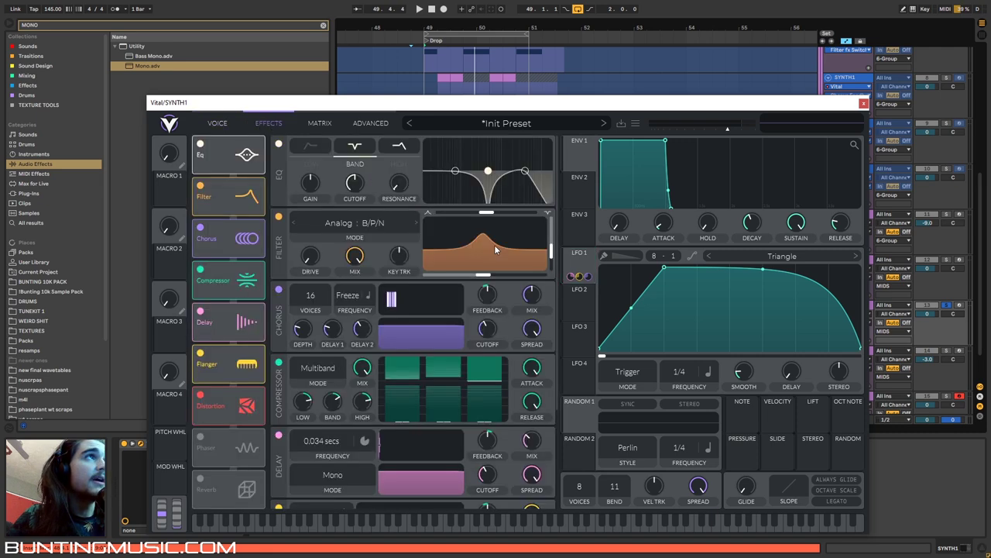
pyautogui.scroll(-4, 504, 293)
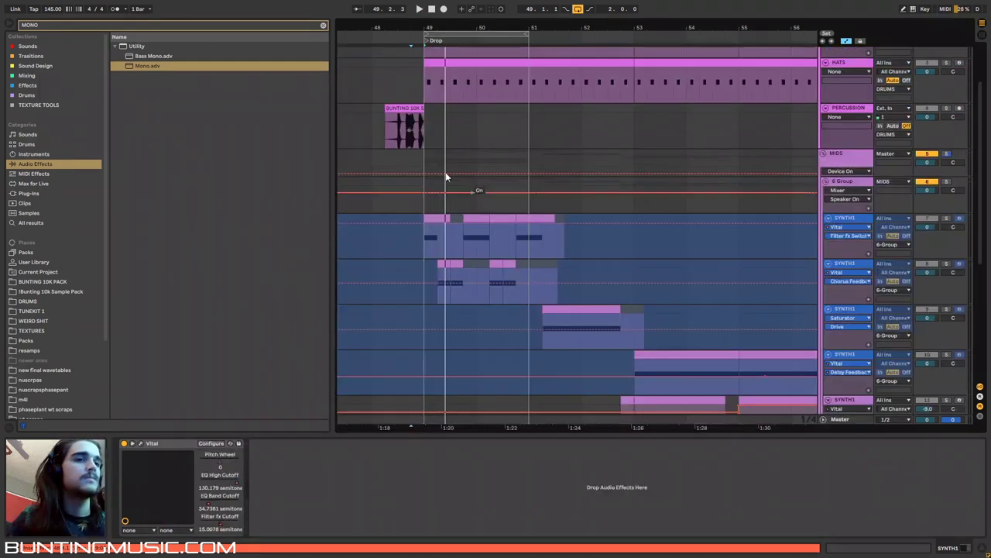
# Step: Extend the loop to eight bars from bar 49, clear the solos and play the whole drop
pyautogui.scroll(3, 461, 64)
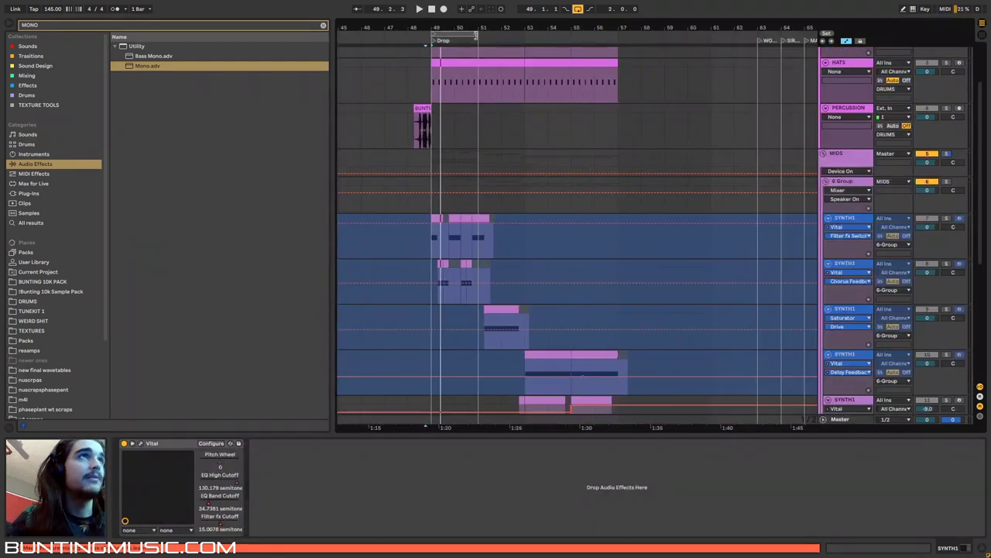
pyautogui.moveTo(476, 35); pyautogui.dragTo(584, 51)
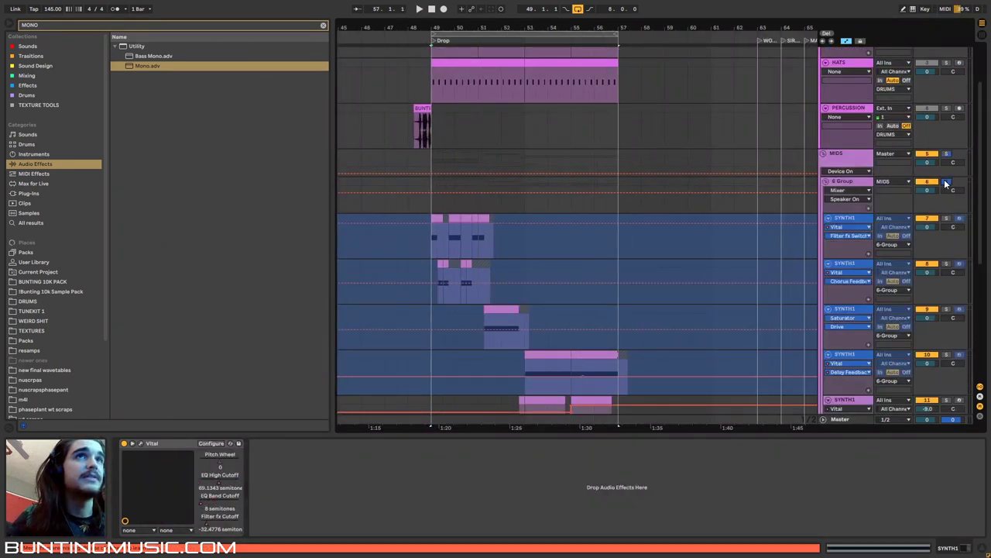
pyautogui.press('space')
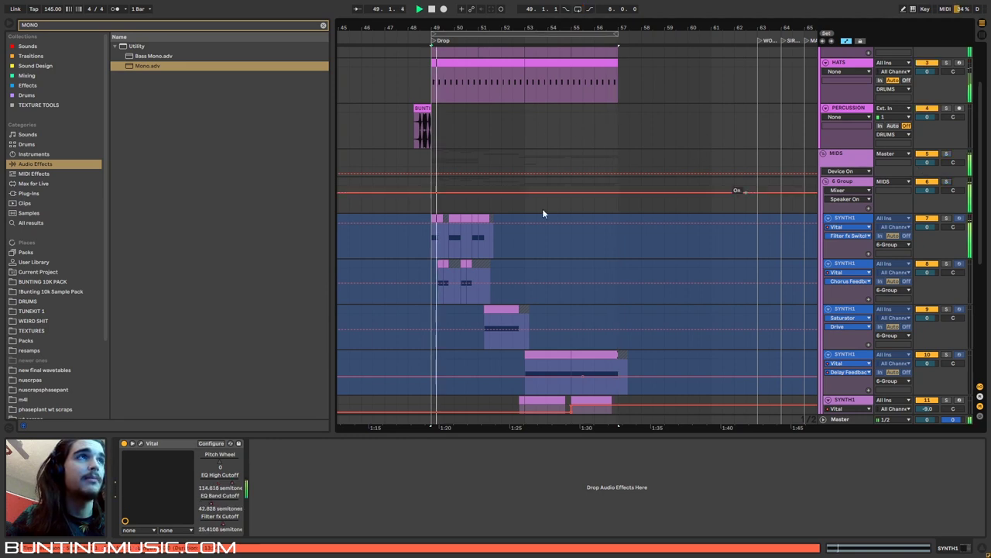
pyautogui.scroll(1, 490, 215)
pyautogui.scroll(3, 486, 240)
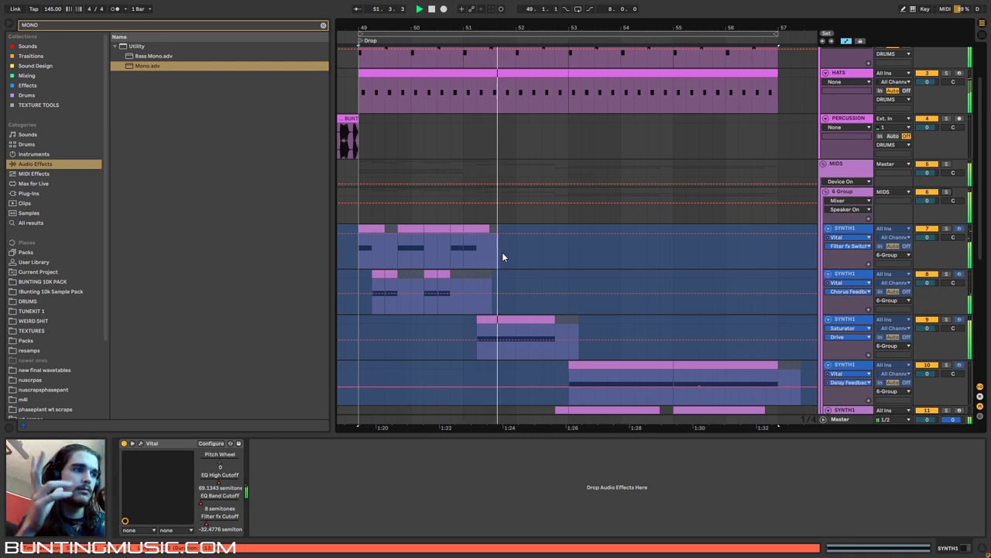
pyautogui.scroll(-3, 535, 233)
pyautogui.hscroll(-1, 535, 232)
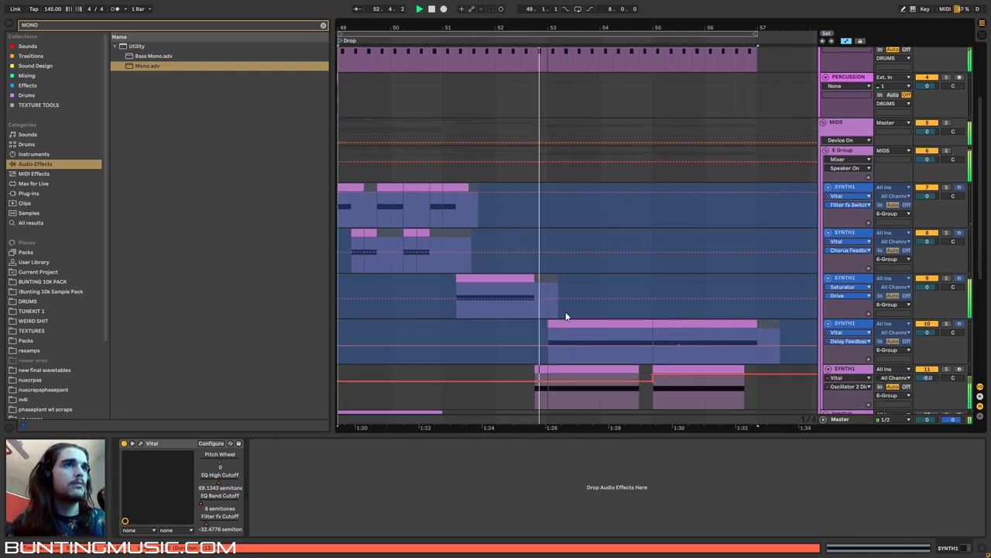
# Step: Place the insertion marker at bar 53 on track 10 and stop playback
pyautogui.click(546, 318)
pyautogui.click(602, 326)
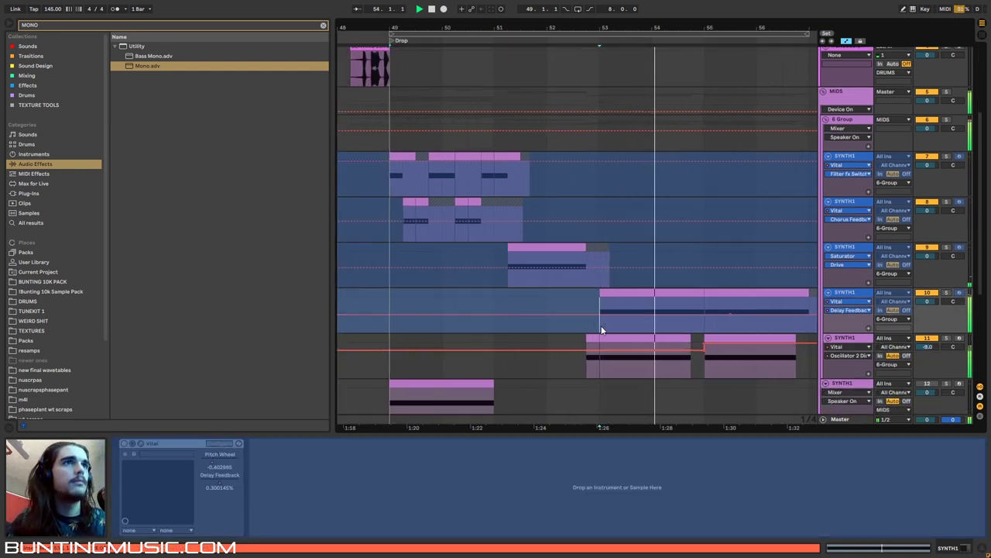
pyautogui.press('space')
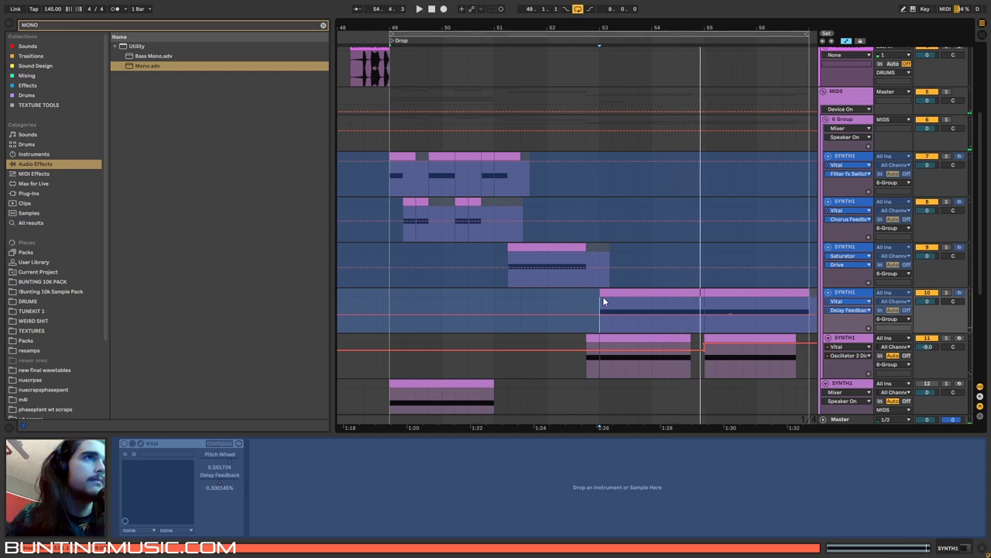
# Step: Add a breakpoint at bar 49 to track 12's Speaker On automation
pyautogui.scroll(2, 481, 234)
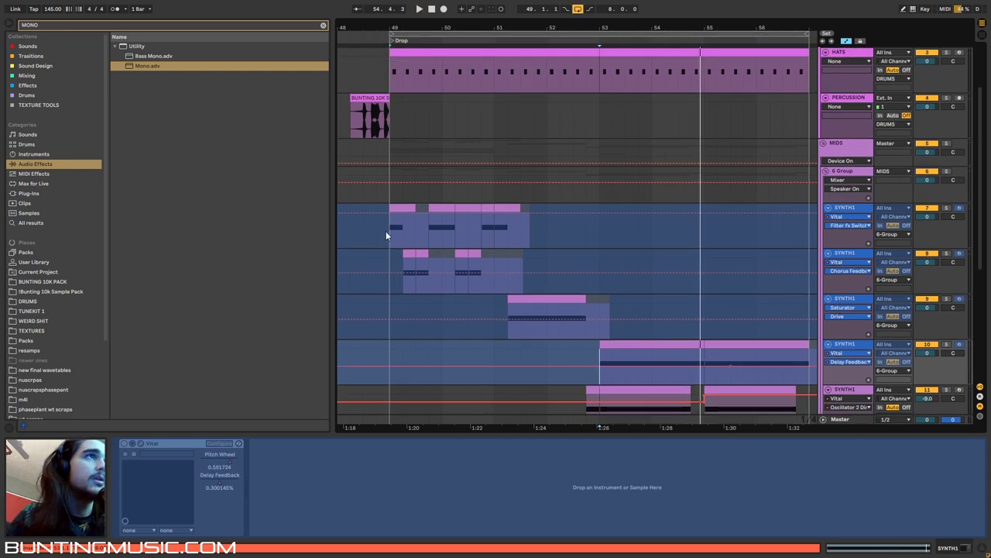
pyautogui.scroll(-6, 516, 246)
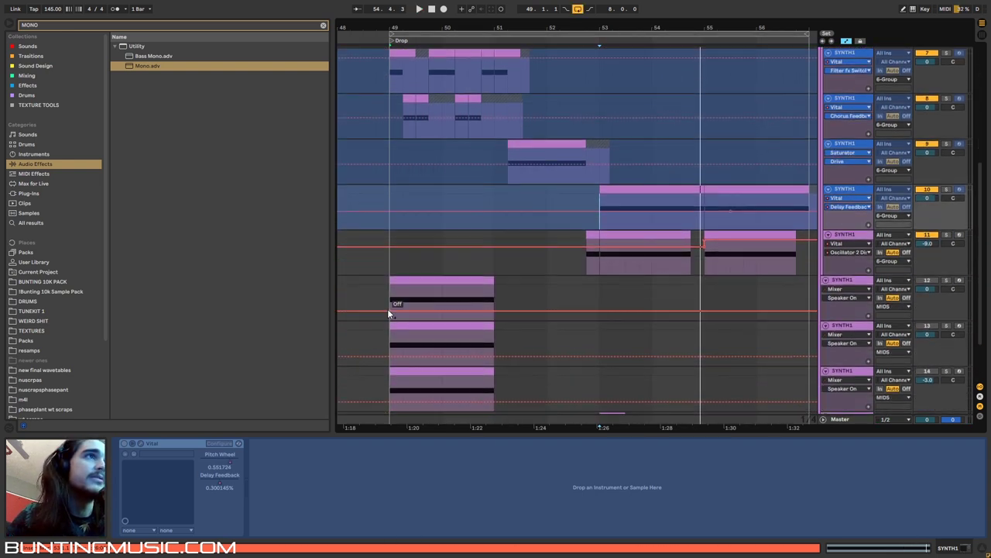
pyautogui.click(391, 305)
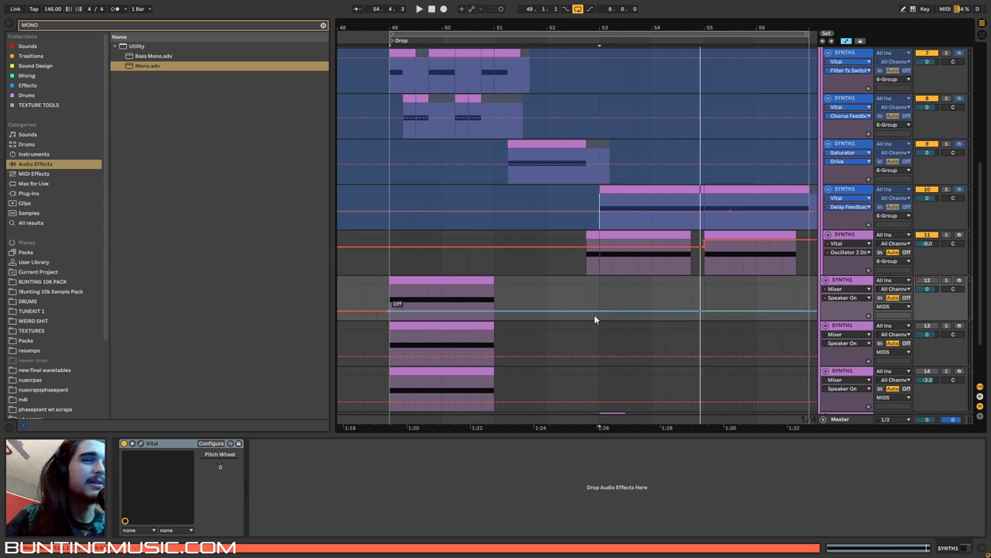
# Step: Switch to the browser and look over the membership levels on the buntingmusic Patreon page
pyautogui.scroll(3, 509, 226)
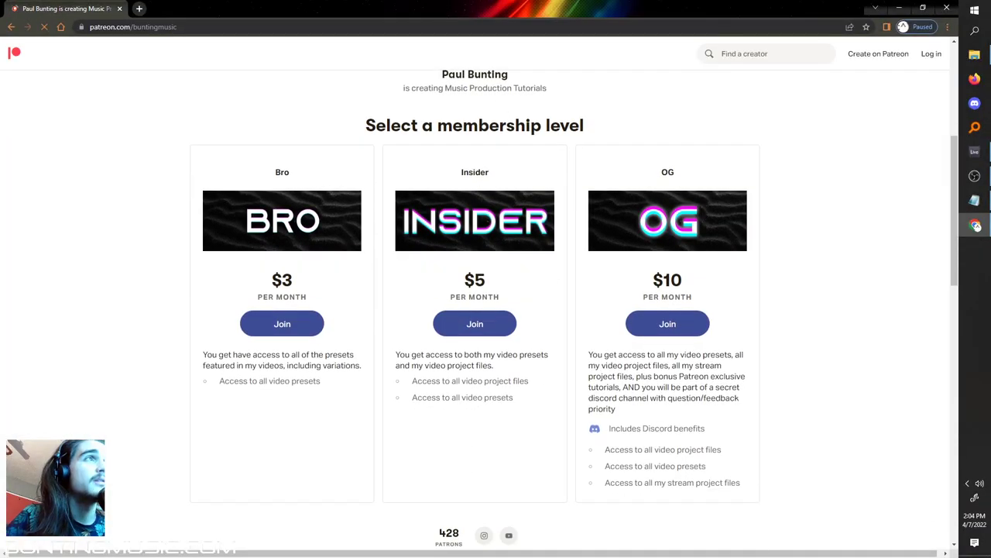
pyautogui.scroll(1, 477, 219)
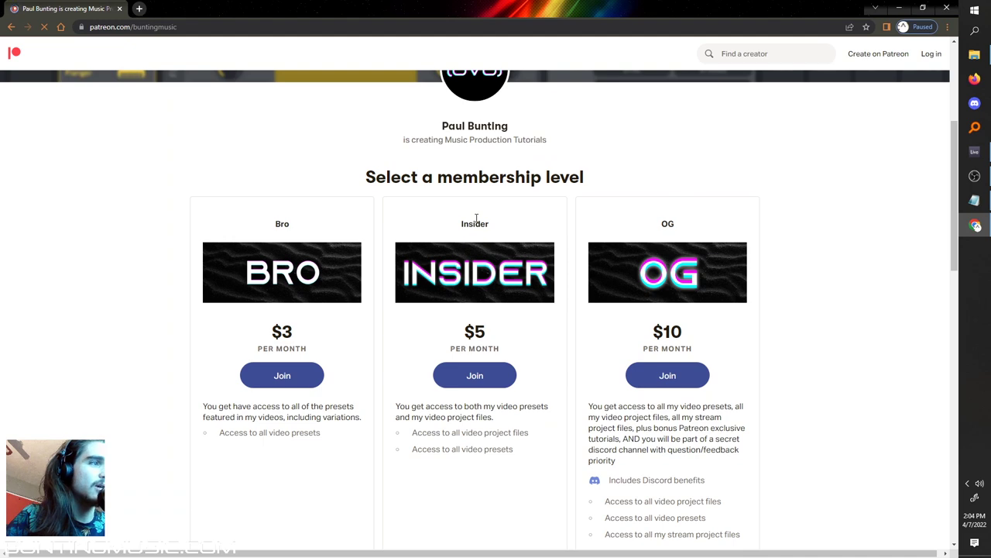